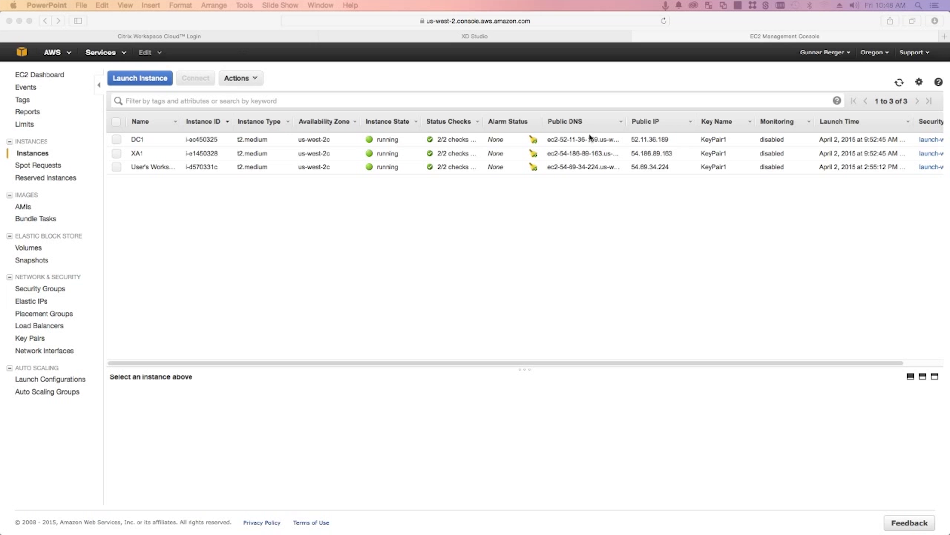
{"action": "left_click", "coordinate": [227, 228]}
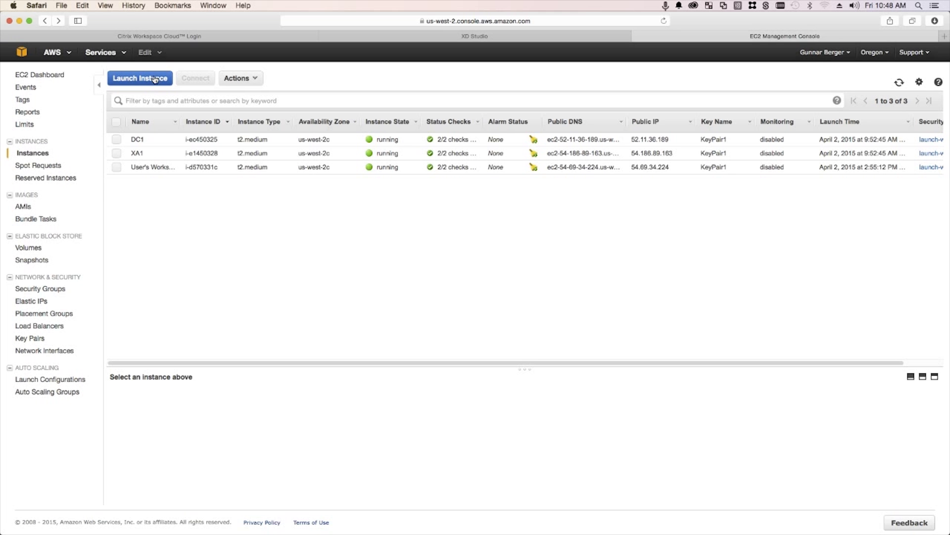
{"action": "left_click", "coordinate": [155, 80]}
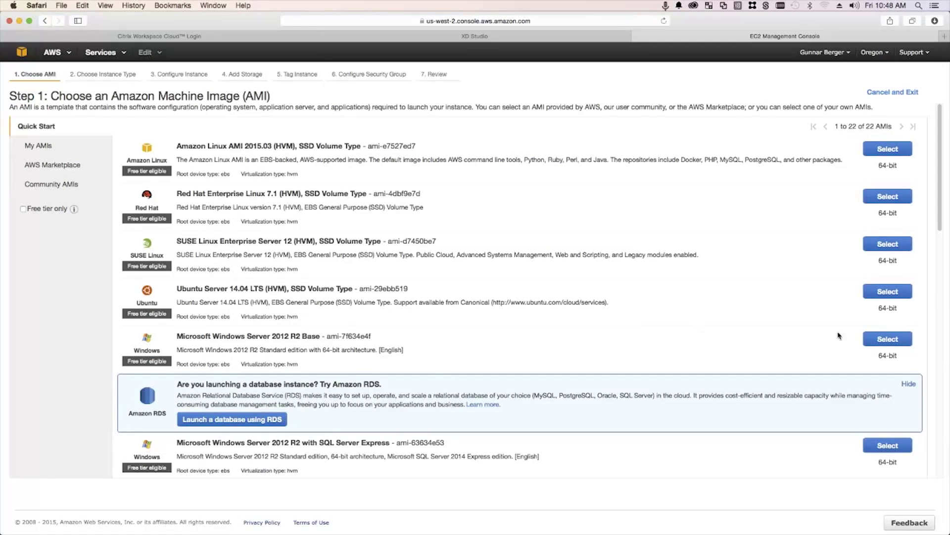
{"action": "left_click", "coordinate": [890, 341]}
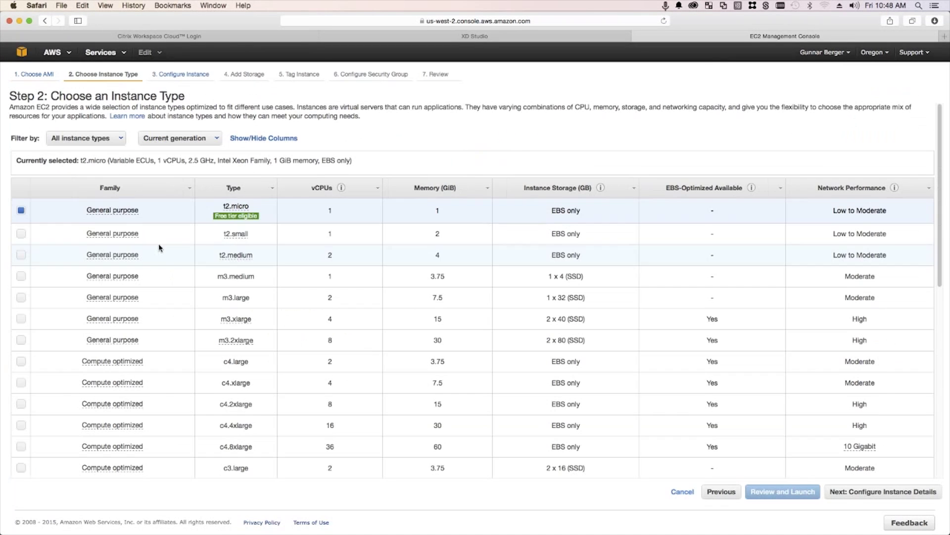
{"action": "left_click", "coordinate": [23, 254]}
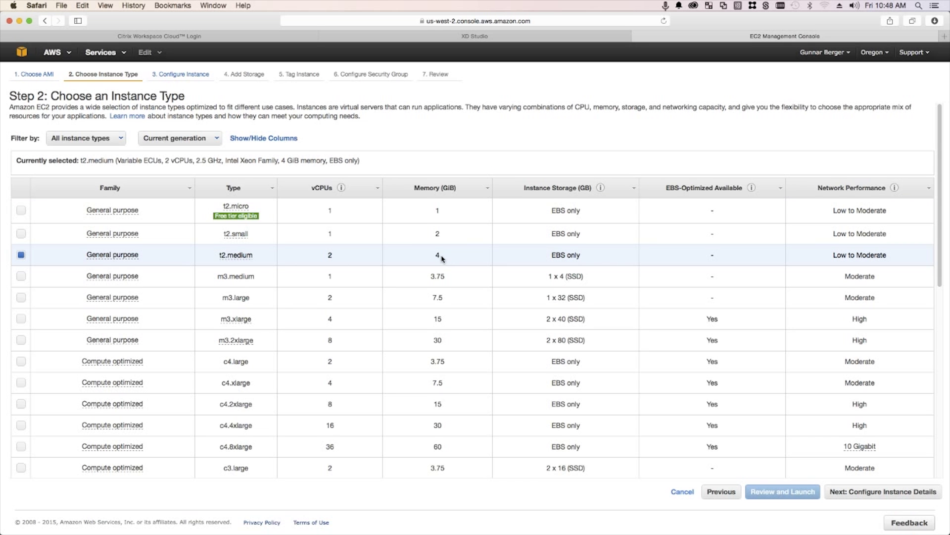
{"action": "left_click", "coordinate": [682, 491]}
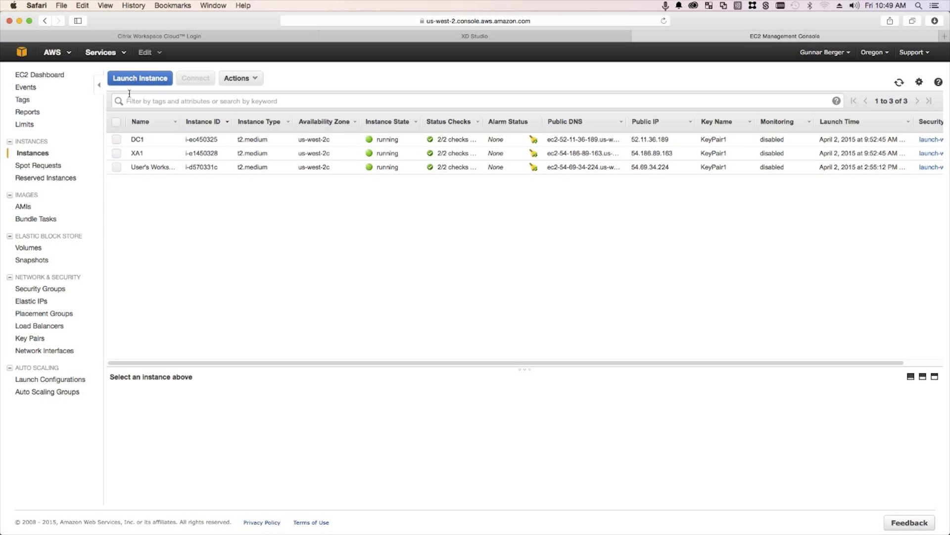
Hide Safari and arrange the DC1, XA1 and Workstation sessions to compare their installed programs
{"action": "left_click", "coordinate": [19, 21]}
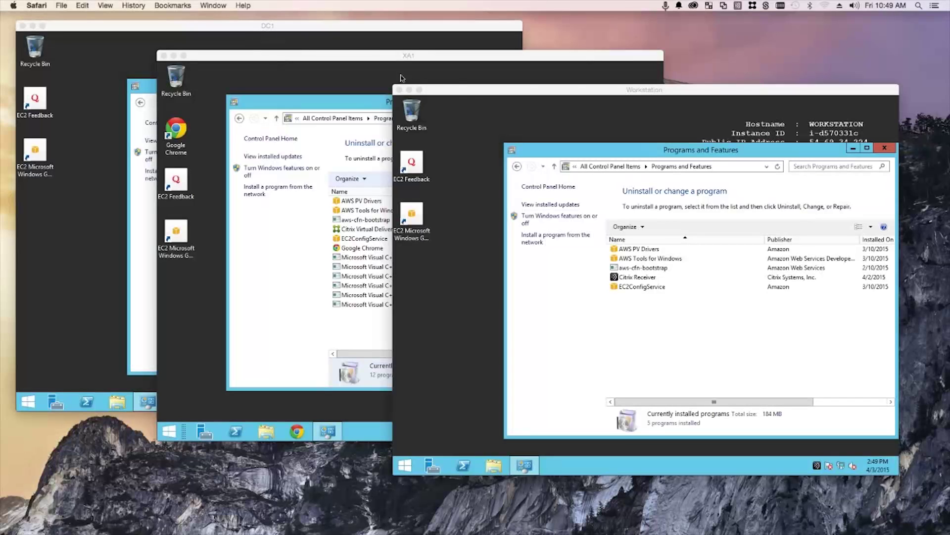
{"action": "left_click", "coordinate": [490, 107]}
{"action": "left_click_drag", "start_coordinate": [485, 89], "coordinate": [518, 127]}
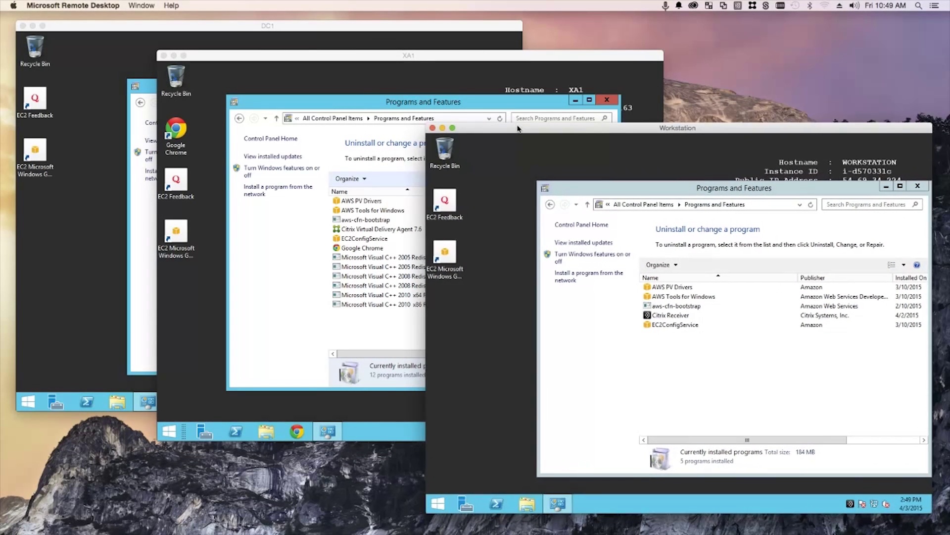
{"action": "left_click", "coordinate": [349, 47]}
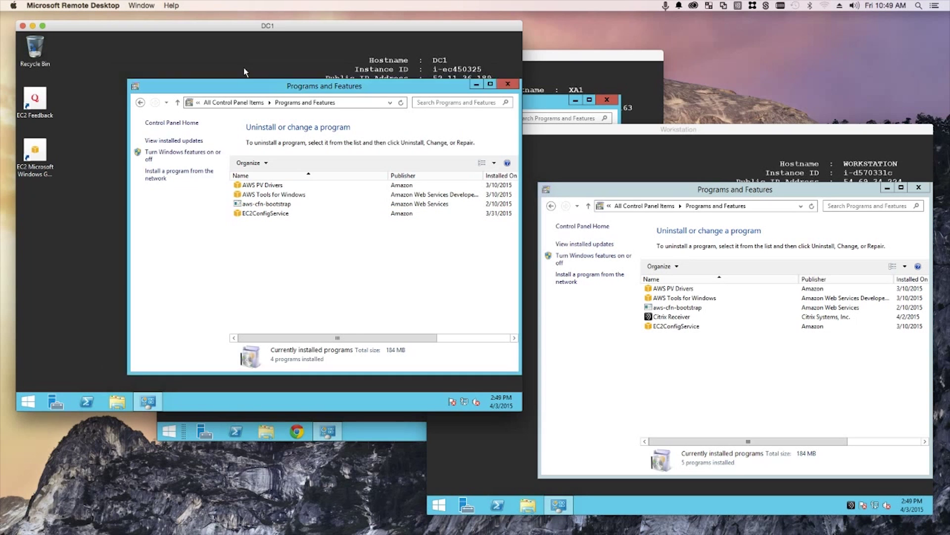
{"action": "left_click_drag", "start_coordinate": [272, 85], "coordinate": [238, 67]}
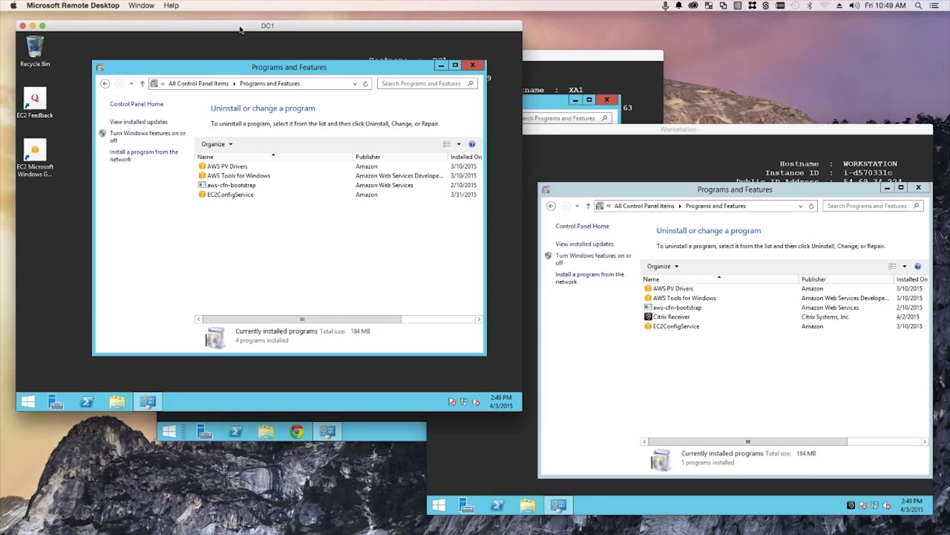
{"action": "left_click_drag", "start_coordinate": [303, 64], "coordinate": [293, 70]}
{"action": "left_click", "coordinate": [541, 59]}
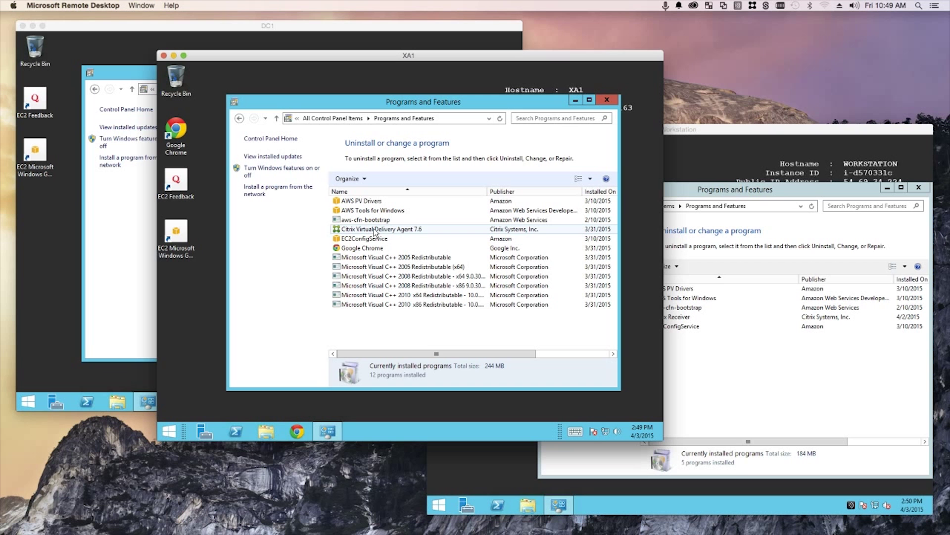
{"action": "left_click_drag", "start_coordinate": [742, 129], "coordinate": [682, 100]}
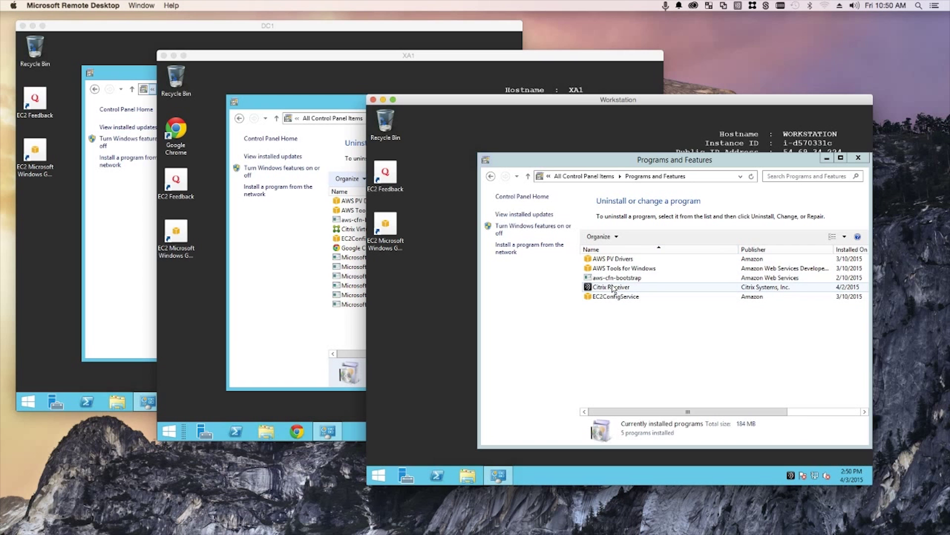
Launch Citrix Receiver from the Workstation tray, close Programs and Features, and cancel Add Account
{"action": "right_click", "coordinate": [791, 476]}
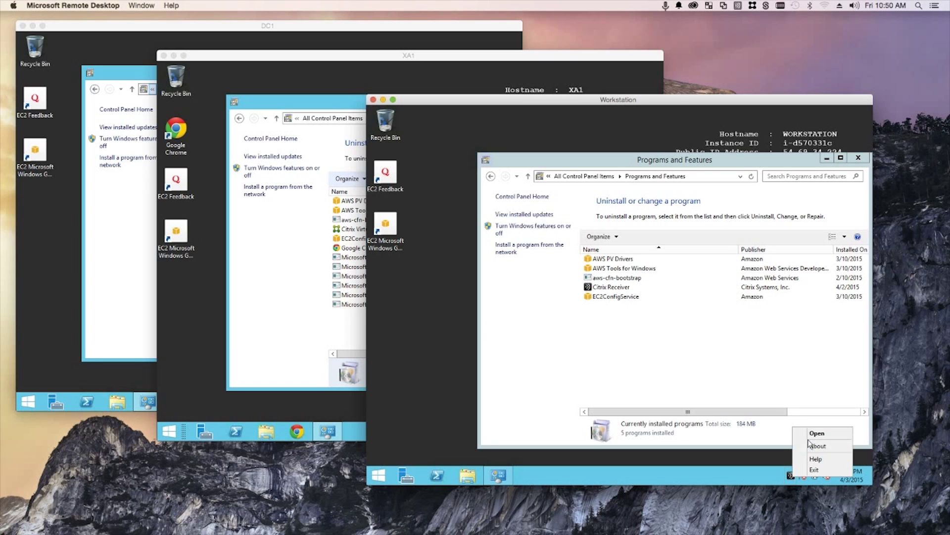
{"action": "left_click", "coordinate": [646, 306]}
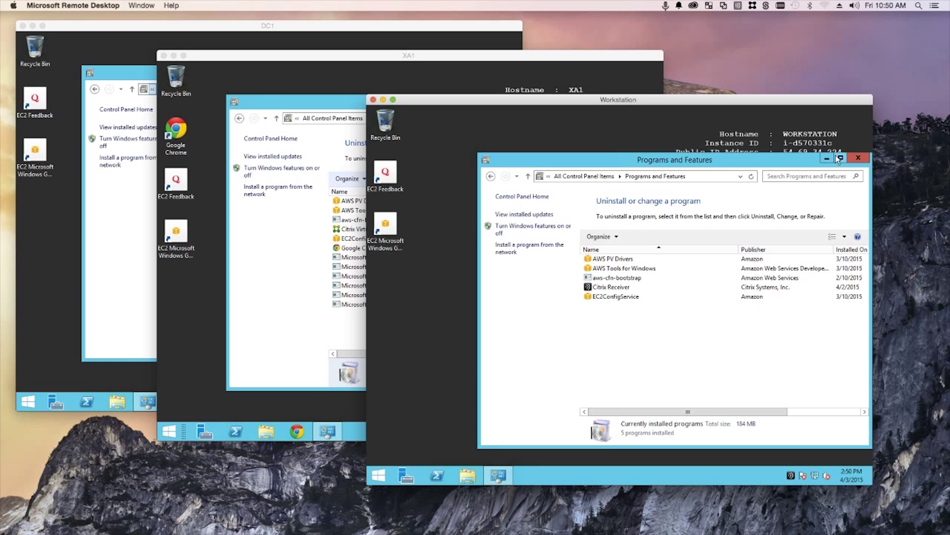
{"action": "left_click", "coordinate": [851, 158]}
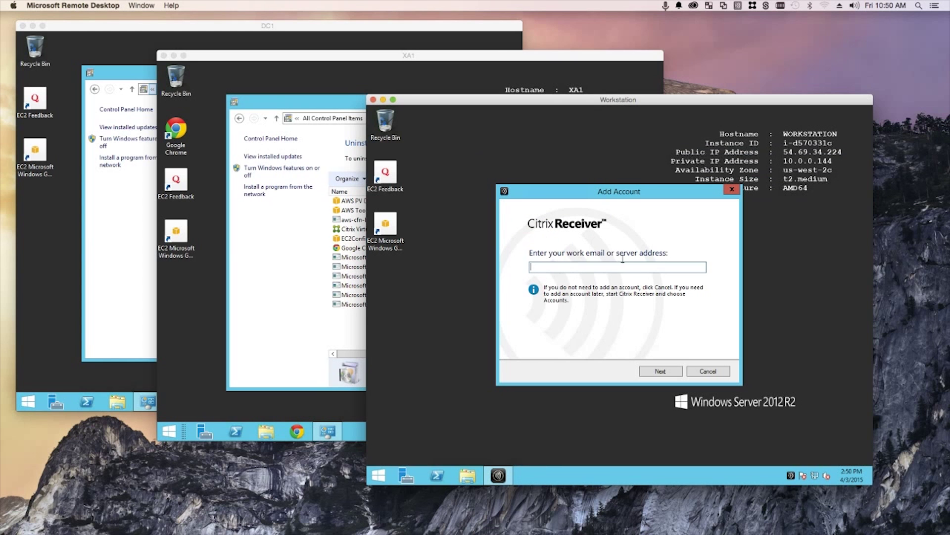
{"action": "left_click", "coordinate": [708, 372]}
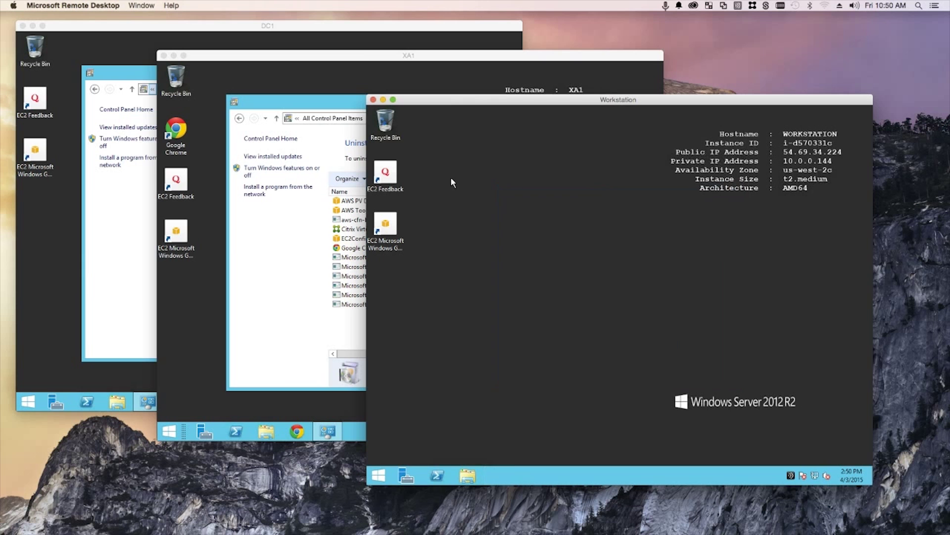
Minimize the Workstation session and bring Safari's EC2 Instances list back to the front
{"action": "left_click", "coordinate": [383, 100]}
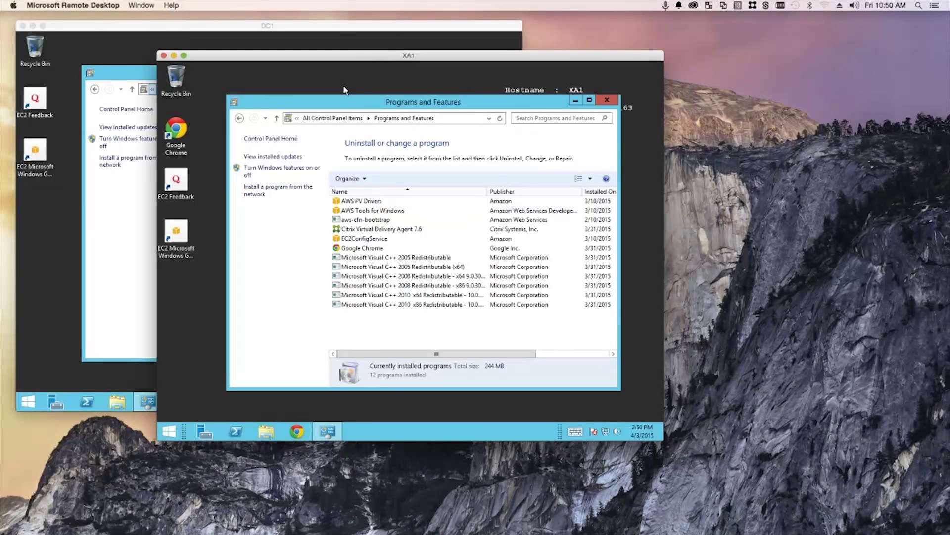
{"action": "left_click_drag", "start_coordinate": [313, 59], "coordinate": [472, 88]}
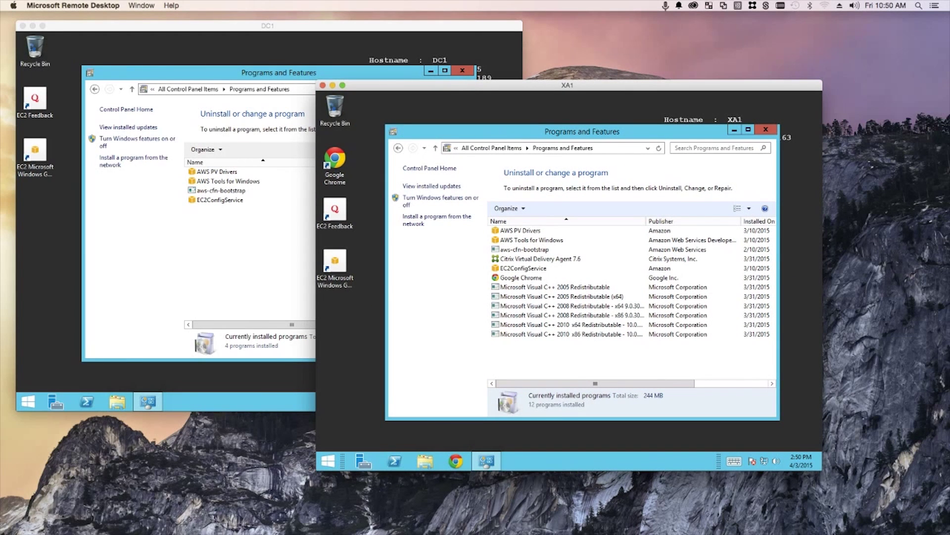
{"action": "key", "text": "super+Tab"}
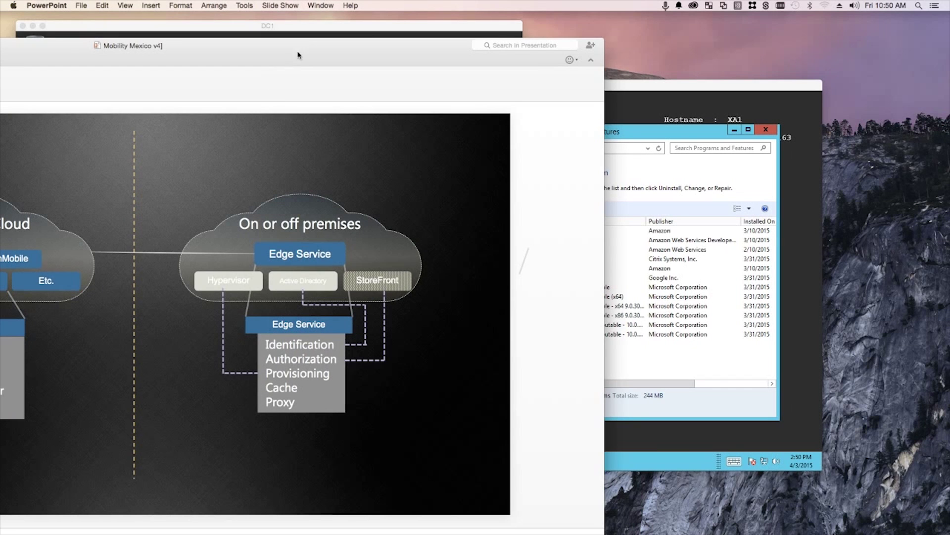
{"action": "left_click_drag", "start_coordinate": [311, 50], "coordinate": [0, 54]}
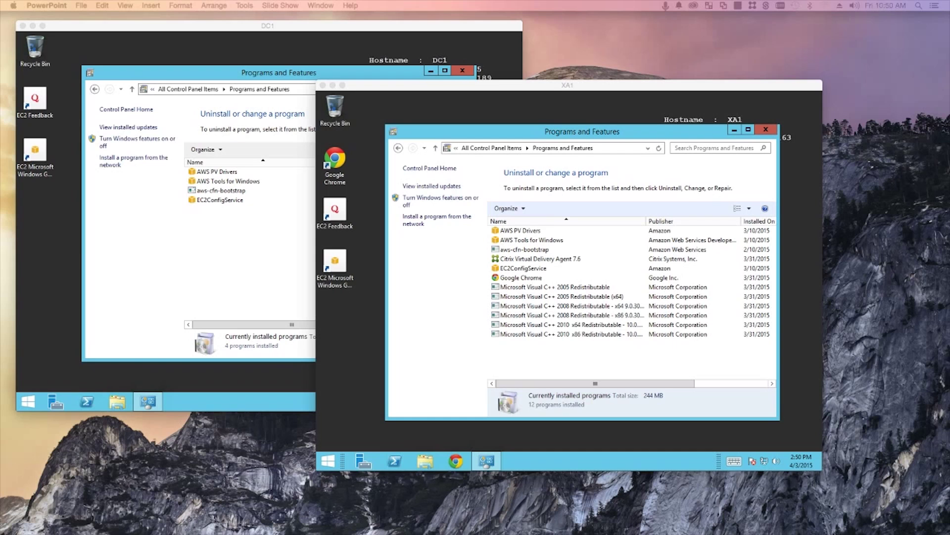
{"action": "key", "text": "super+Tab"}
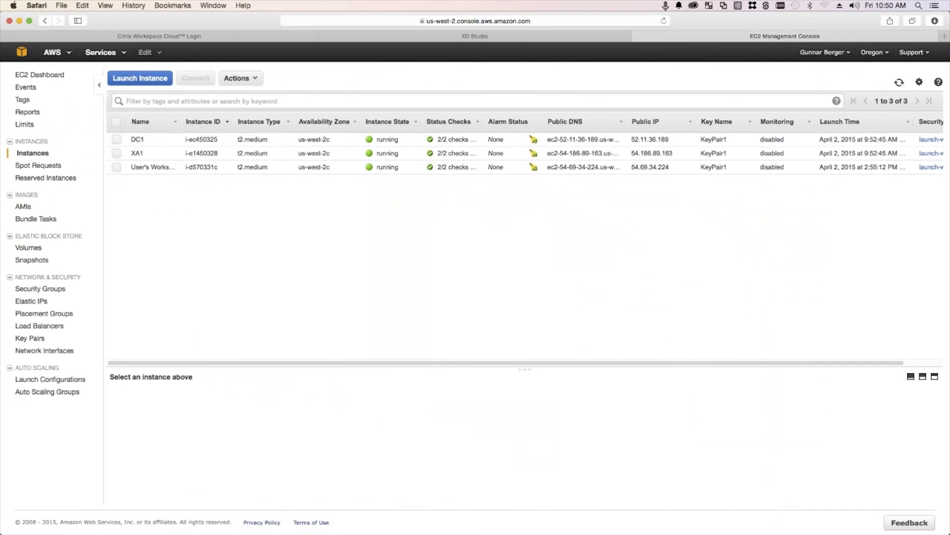
Sign in to Citrix Workspace Cloud with the saved credentials
{"action": "left_click", "coordinate": [282, 39]}
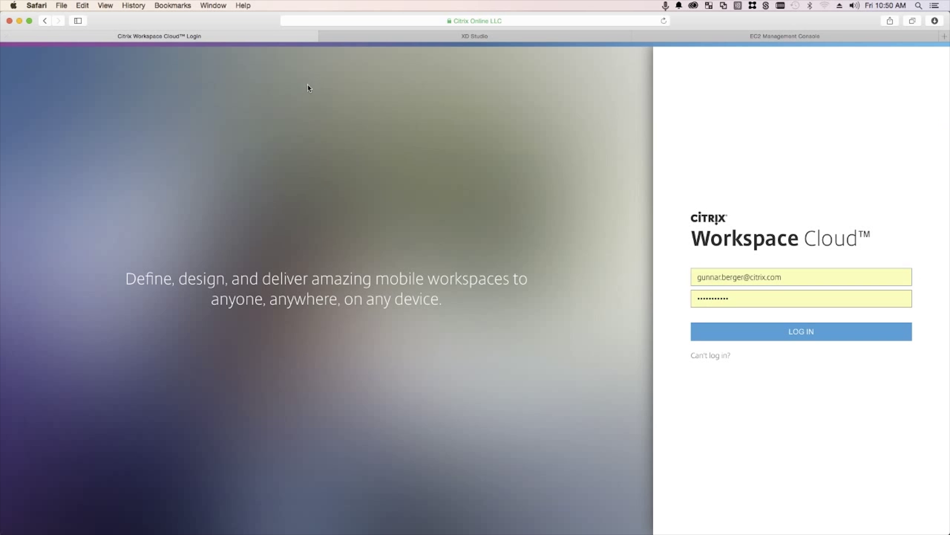
{"action": "left_click", "coordinate": [726, 331]}
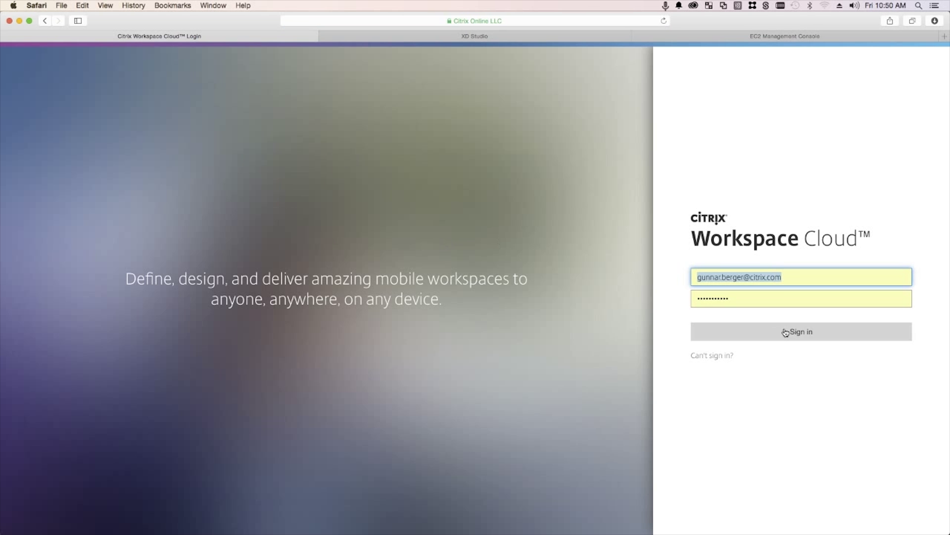
{"action": "left_click", "coordinate": [800, 378]}
{"action": "left_click", "coordinate": [799, 334]}
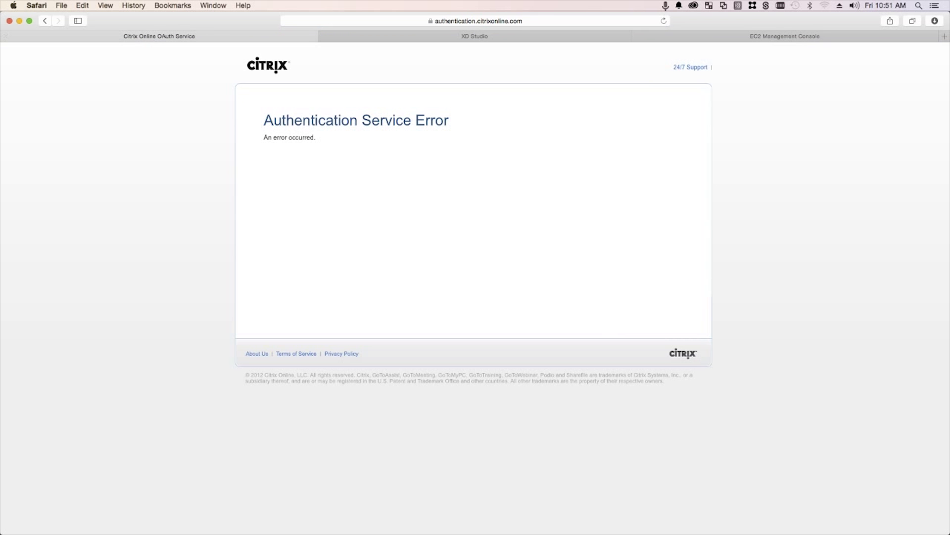
Load the workspace's own URL, save the password, and go to Identity management
{"action": "left_click", "coordinate": [47, 21]}
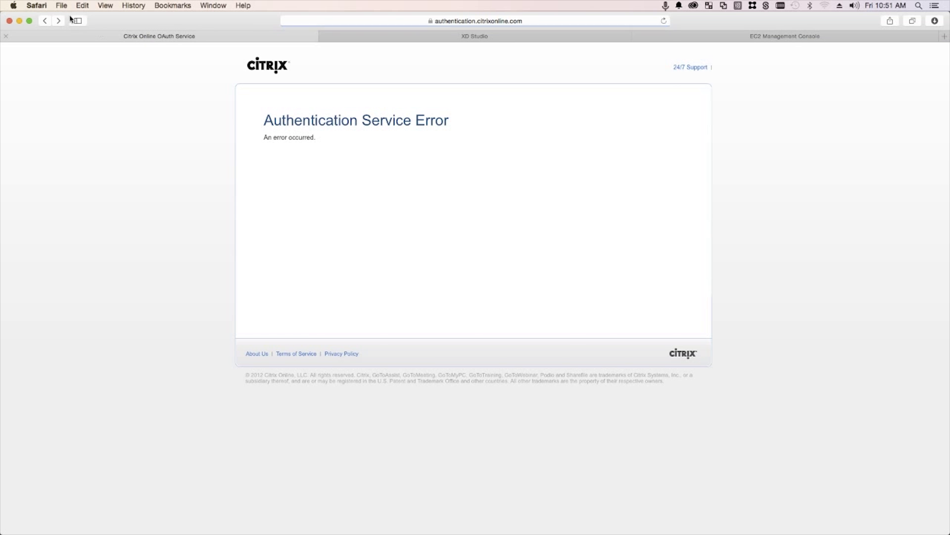
{"action": "left_click", "coordinate": [373, 20]}
{"action": "key", "text": "BackSpace"}
{"action": "type", "text": "gunnar.citrixworkspaces"}
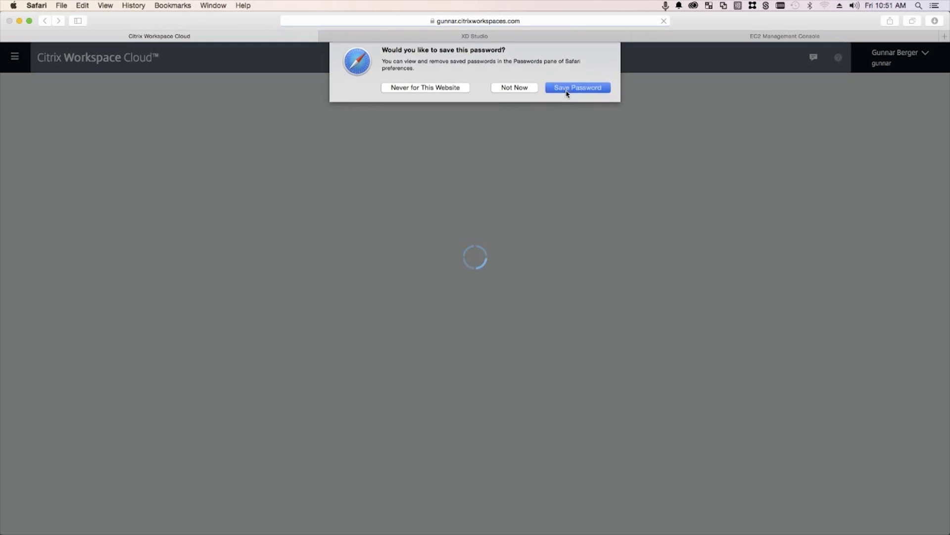
{"action": "left_click", "coordinate": [566, 91]}
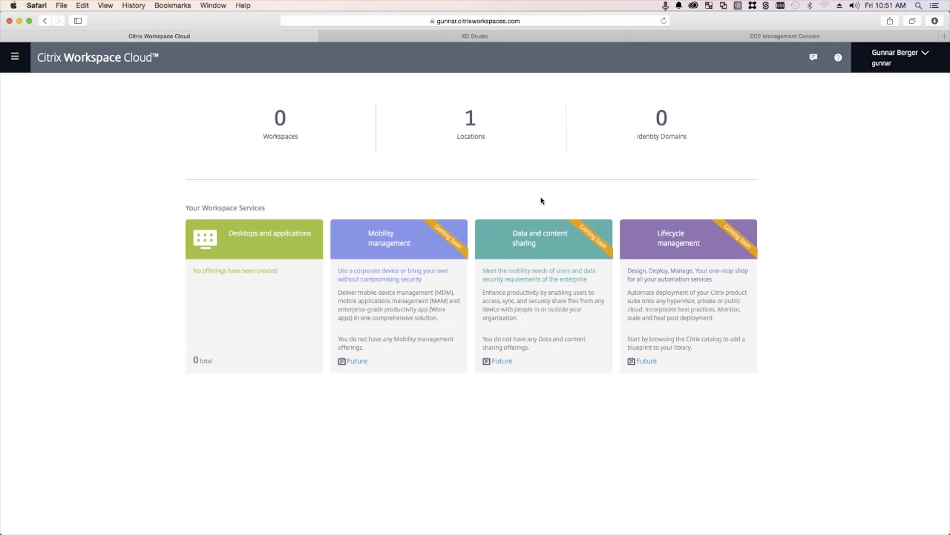
{"action": "left_click", "coordinate": [20, 60]}
{"action": "left_click", "coordinate": [92, 118]}
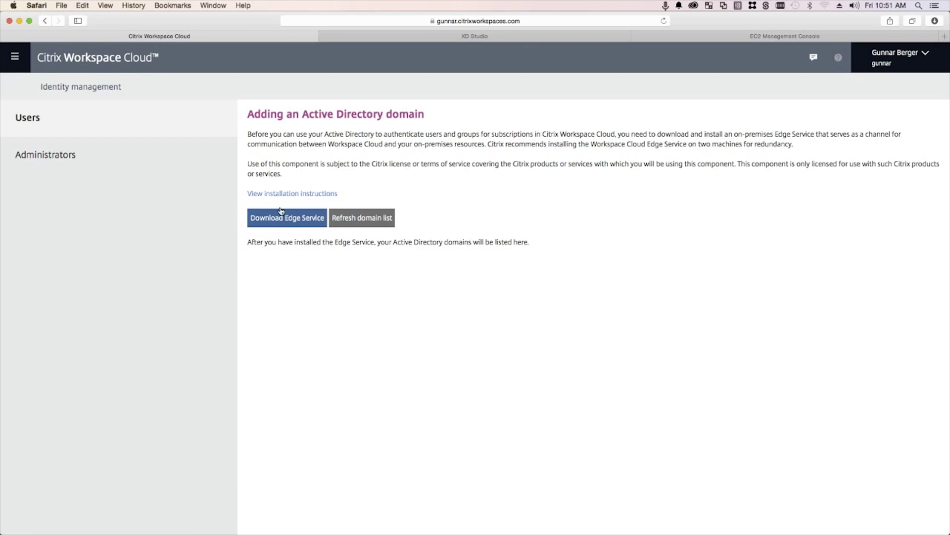
On DC1, run the CWSEdgeService installer from C:\Share as administrator
{"action": "left_click", "coordinate": [19, 21]}
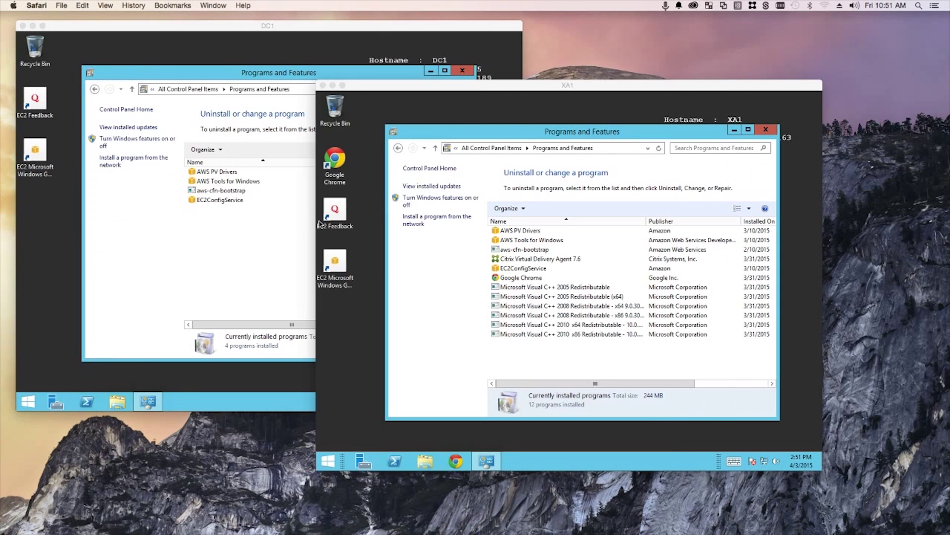
{"action": "left_click", "coordinate": [240, 56]}
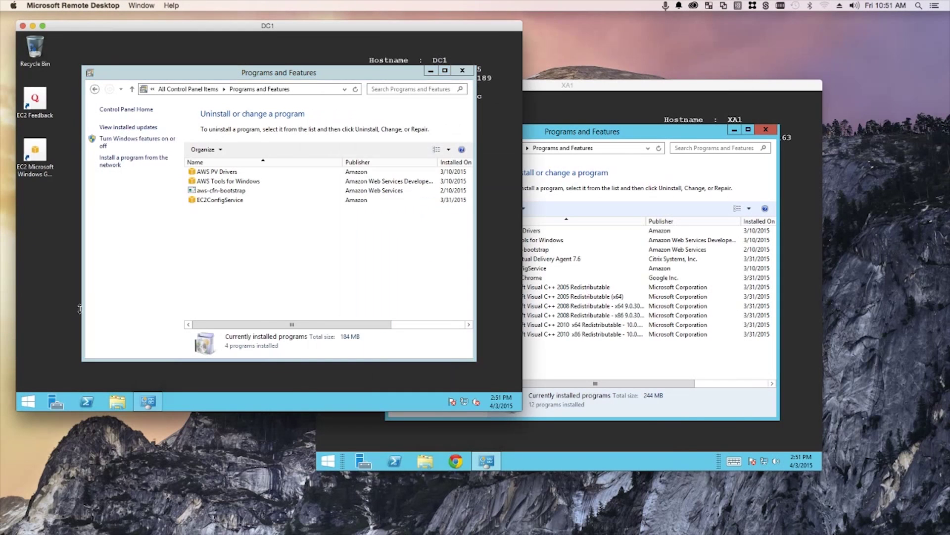
{"action": "left_click", "coordinate": [122, 407]}
{"action": "double_click", "coordinate": [213, 238]}
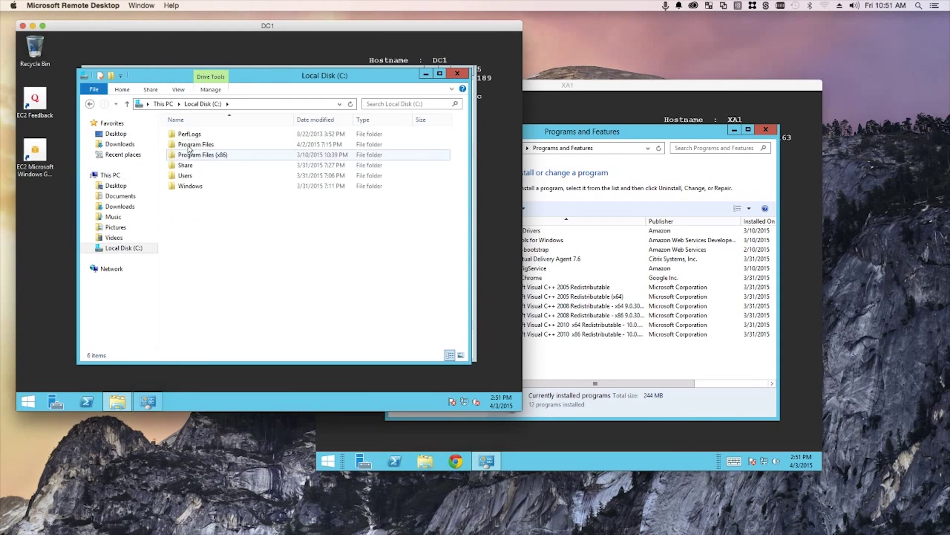
{"action": "double_click", "coordinate": [187, 165]}
{"action": "left_click", "coordinate": [200, 135]}
{"action": "double_click", "coordinate": [200, 134]}
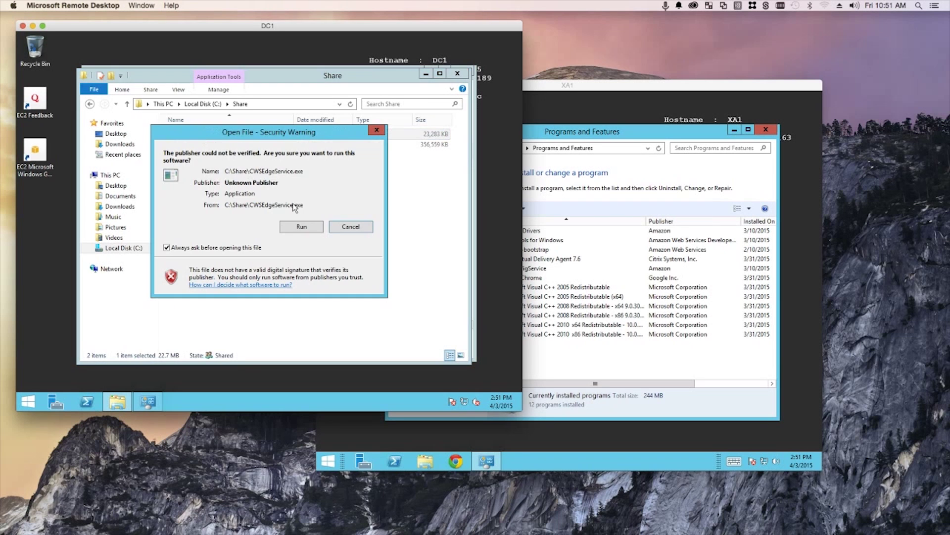
{"action": "left_click", "coordinate": [352, 227]}
{"action": "right_click", "coordinate": [201, 135]}
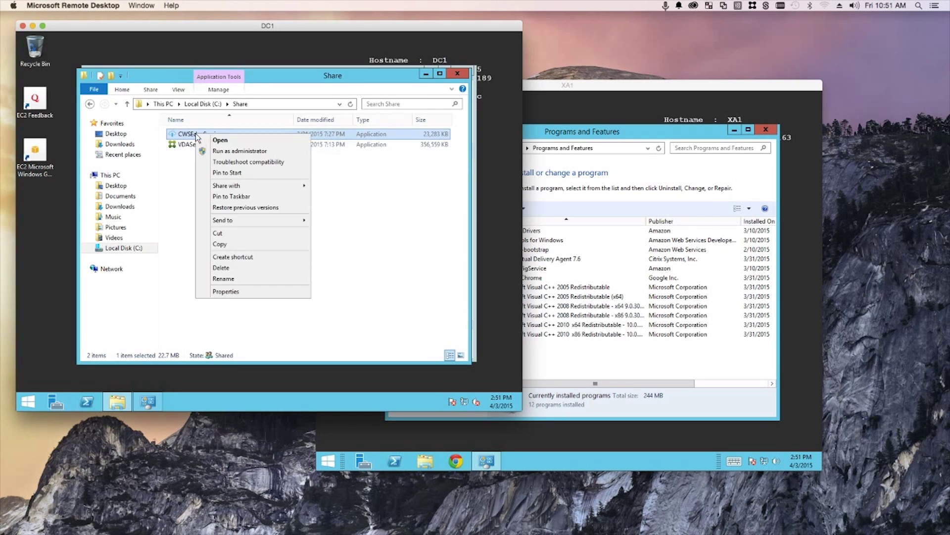
{"action": "left_click", "coordinate": [227, 151]}
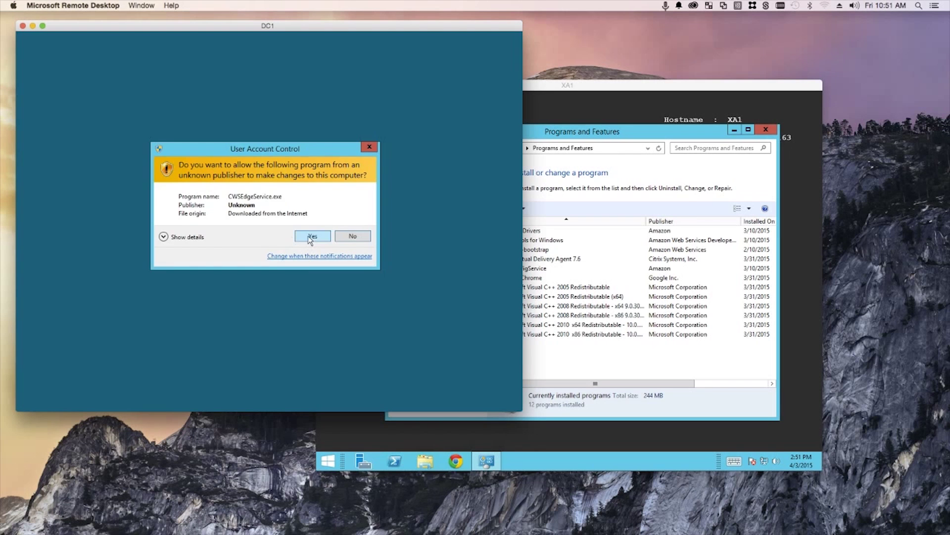
{"action": "left_click", "coordinate": [311, 237]}
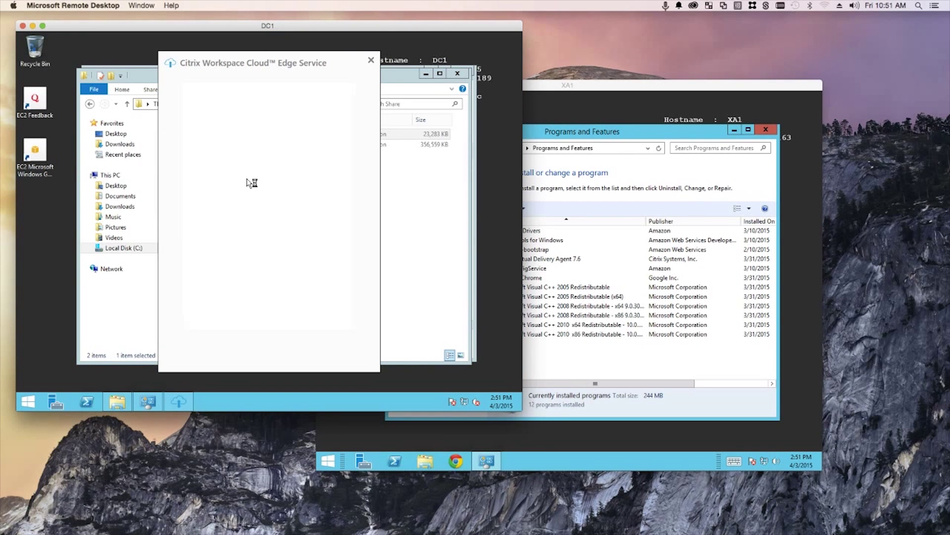
Sign the installer in to Workspace Cloud and select the second customer instead of acme
{"action": "left_click", "coordinate": [247, 208]}
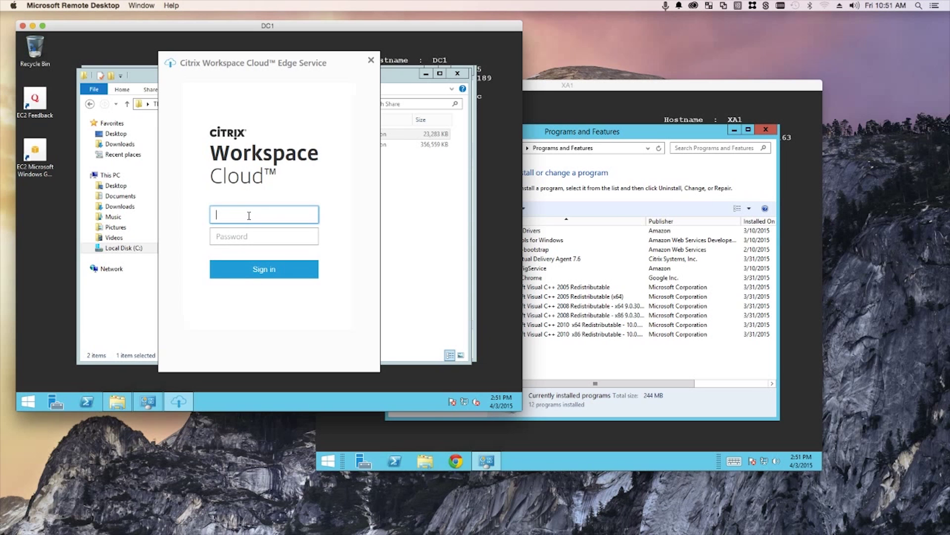
{"action": "key", "text": "Tab"}
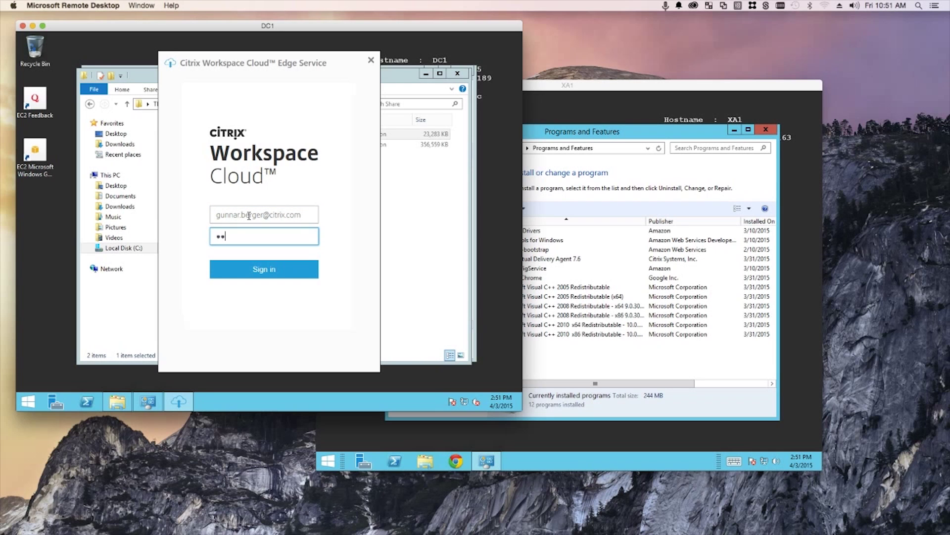
{"action": "key", "text": "Tab"}
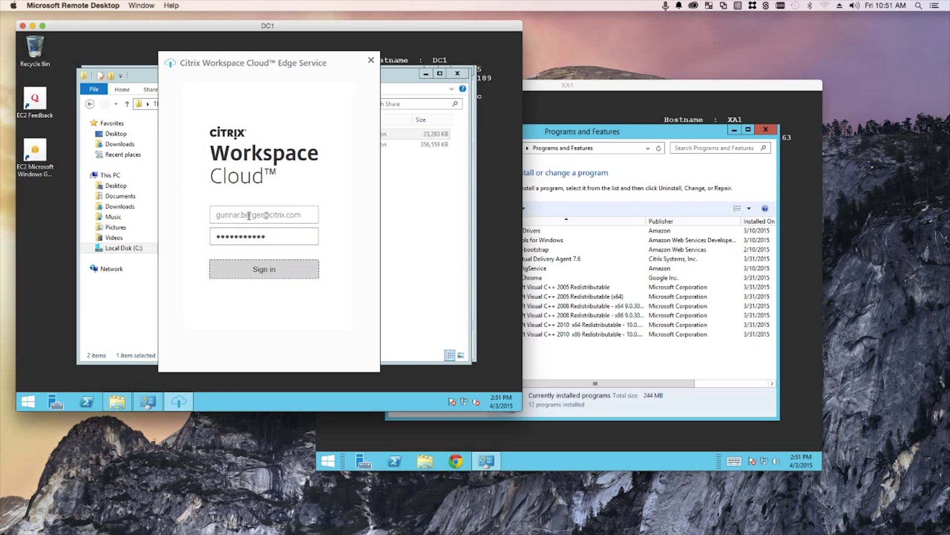
{"action": "key", "text": "Return"}
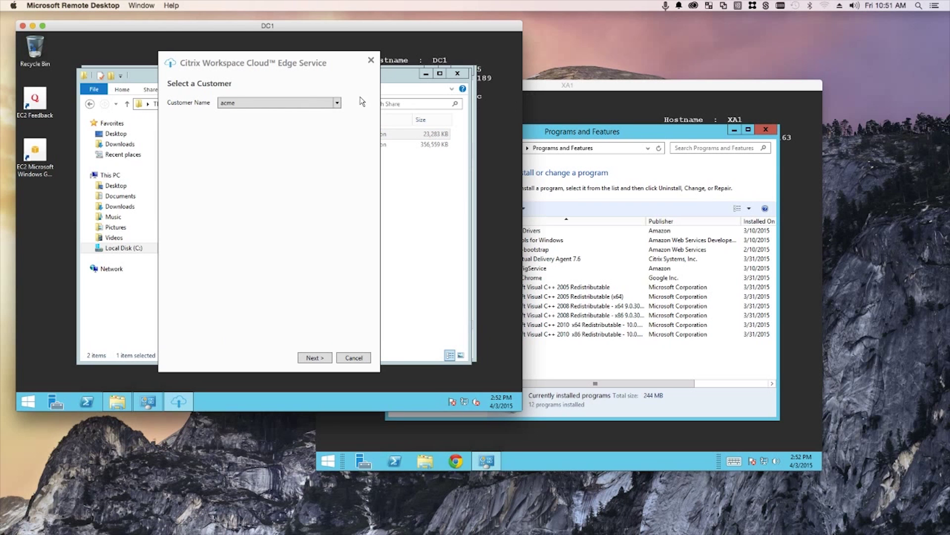
{"action": "left_click", "coordinate": [266, 103]}
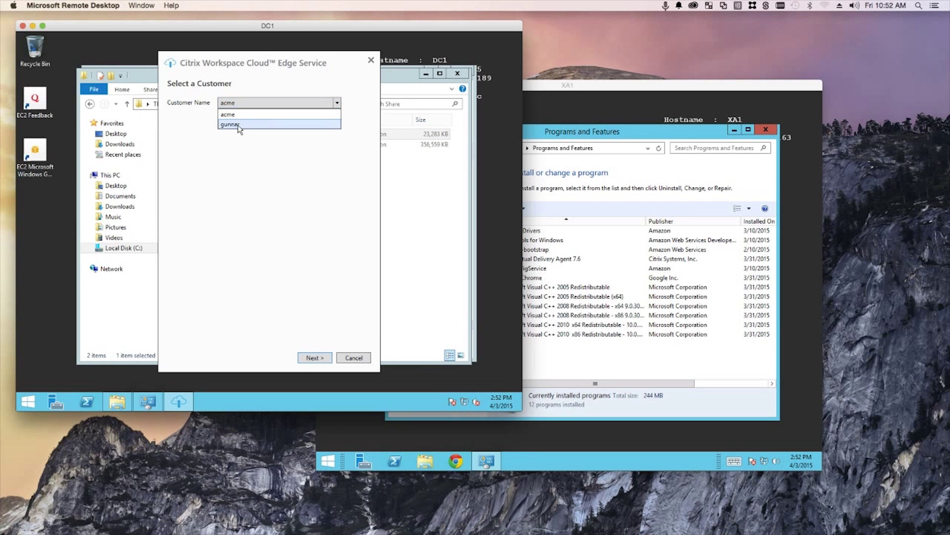
{"action": "left_click", "coordinate": [239, 125]}
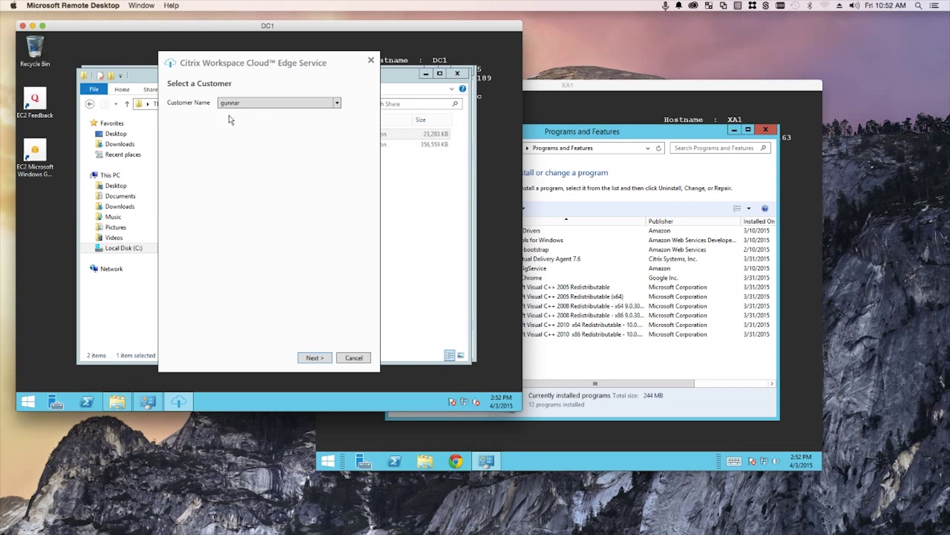
Install the Edge Service on DC1 and open XA1's VDA customize settings showing dc1.cwc.local
{"action": "left_click", "coordinate": [315, 357]}
{"action": "left_click", "coordinate": [558, 88]}
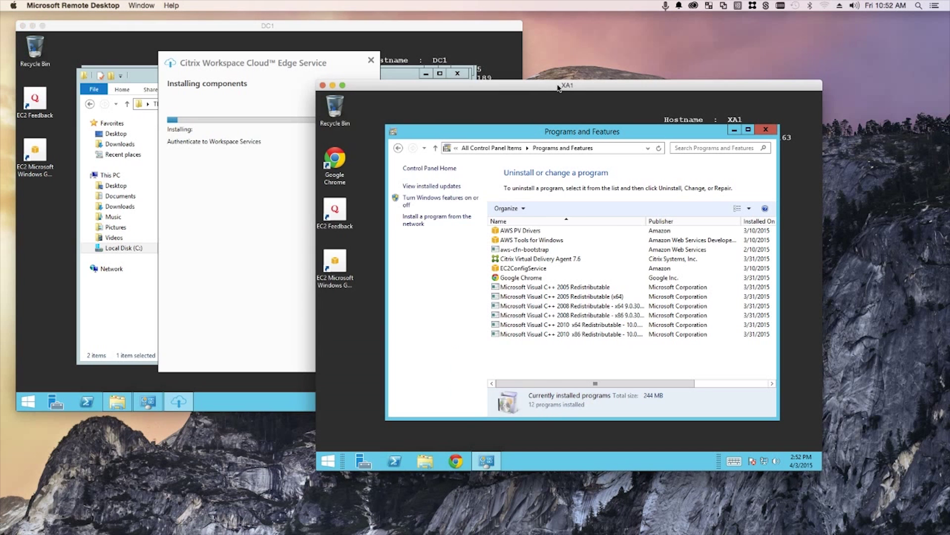
{"action": "left_click_drag", "start_coordinate": [551, 89], "coordinate": [577, 78]}
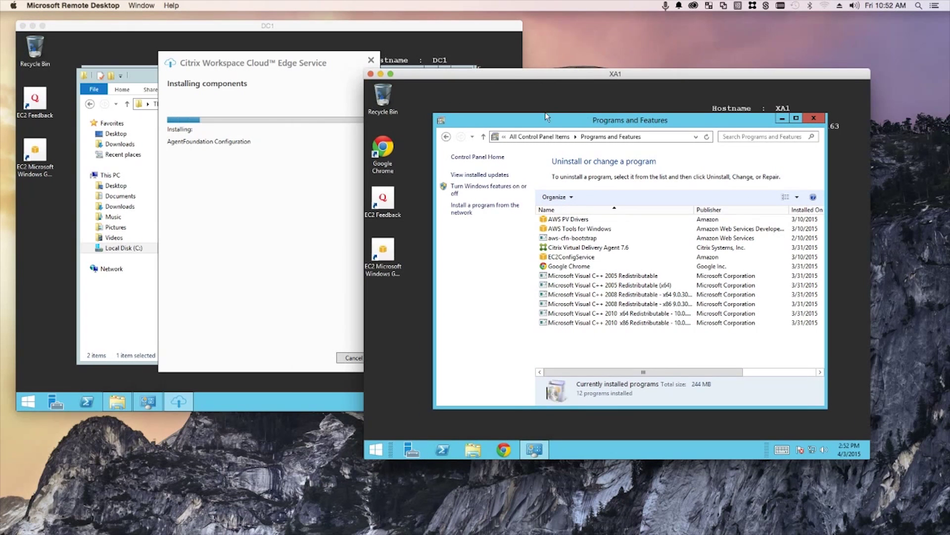
{"action": "right_click", "coordinate": [598, 250]}
{"action": "left_click", "coordinate": [634, 263]}
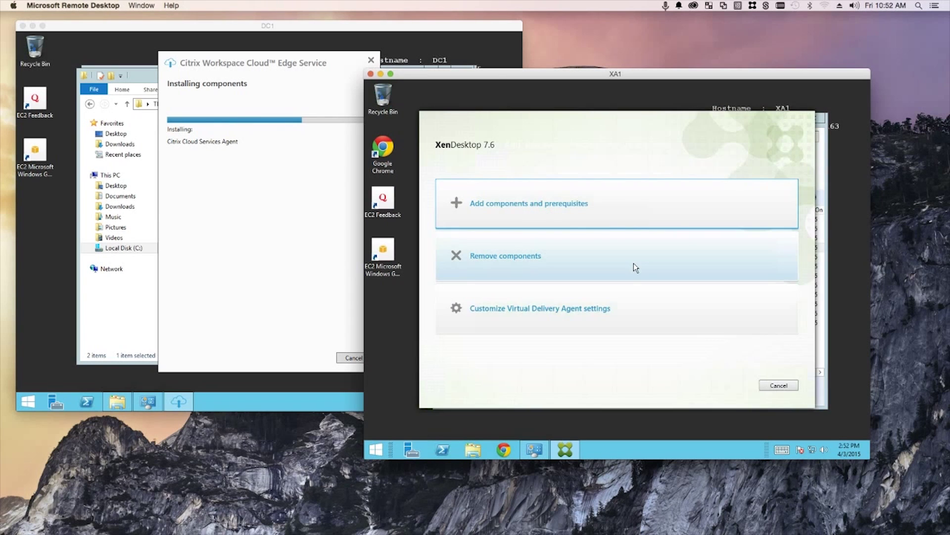
{"action": "left_click", "coordinate": [532, 311]}
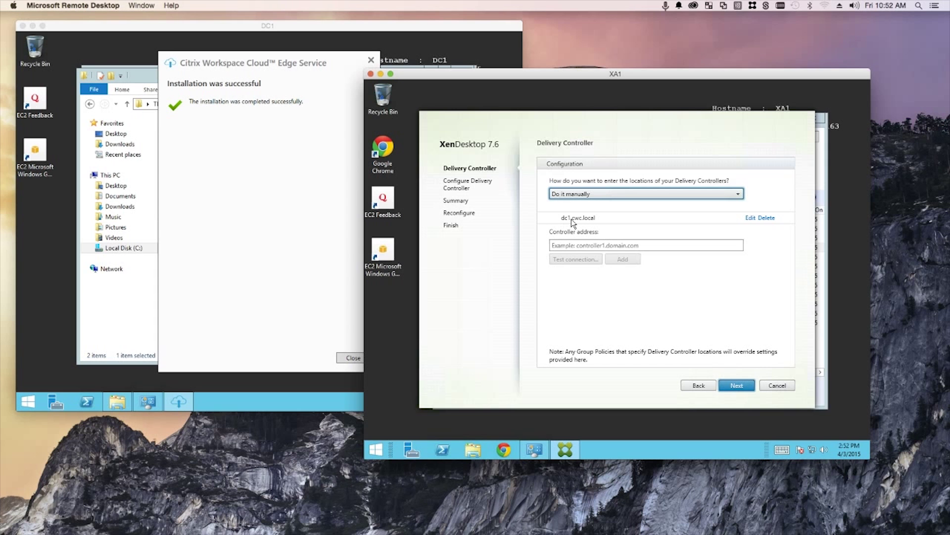
{"action": "left_click", "coordinate": [236, 67]}
{"action": "left_click", "coordinate": [353, 359]}
Refresh DC1's Programs and Features to confirm the Citrix Workspace Cloud Edge Service is installed
{"action": "left_click", "coordinate": [457, 73]}
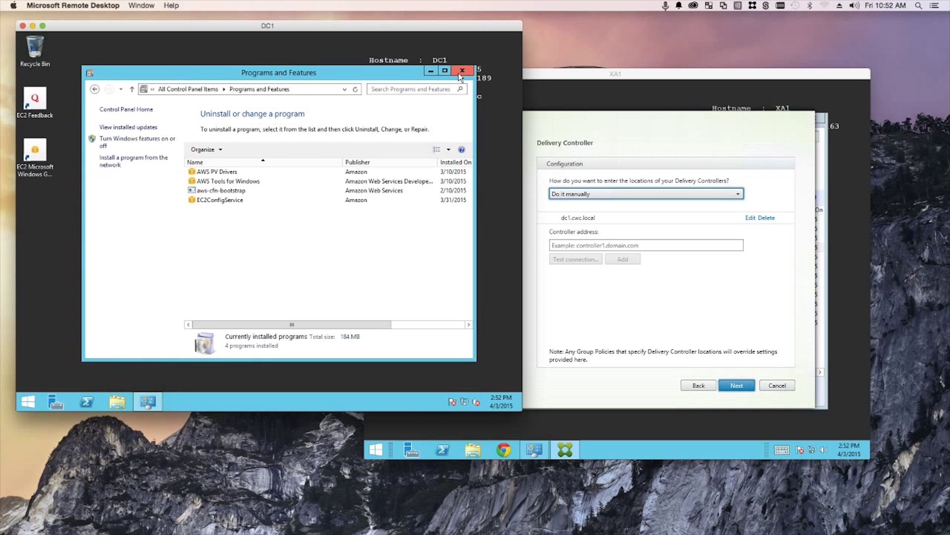
{"action": "right_click", "coordinate": [230, 267]}
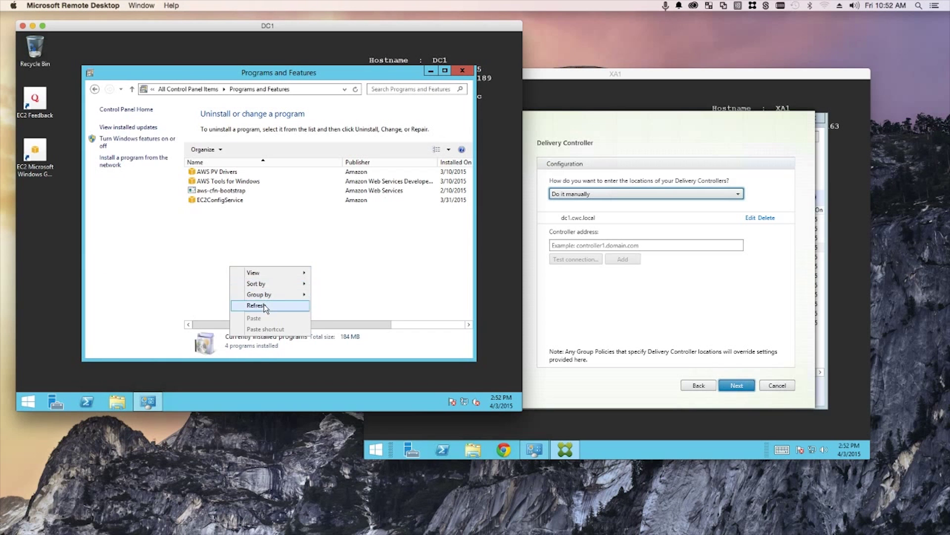
{"action": "left_click", "coordinate": [264, 305]}
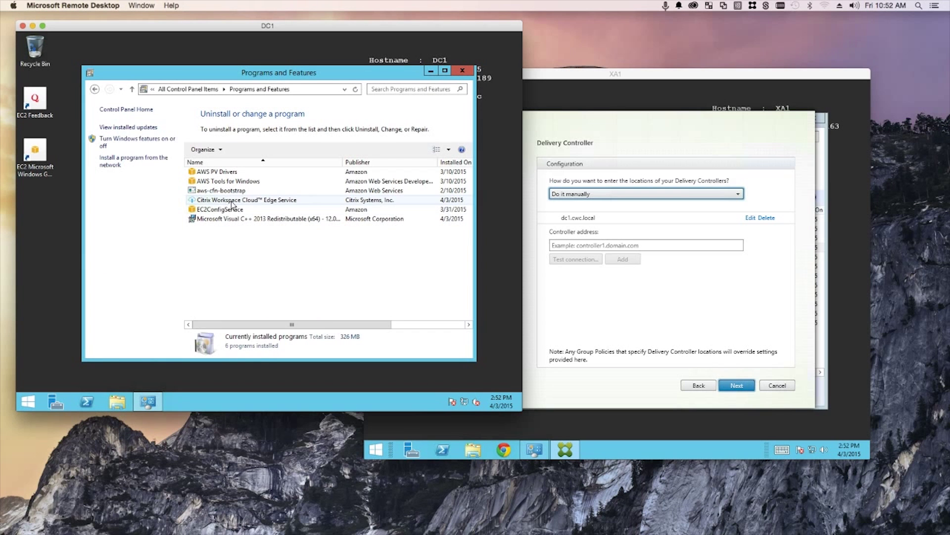
{"action": "left_click", "coordinate": [286, 202]}
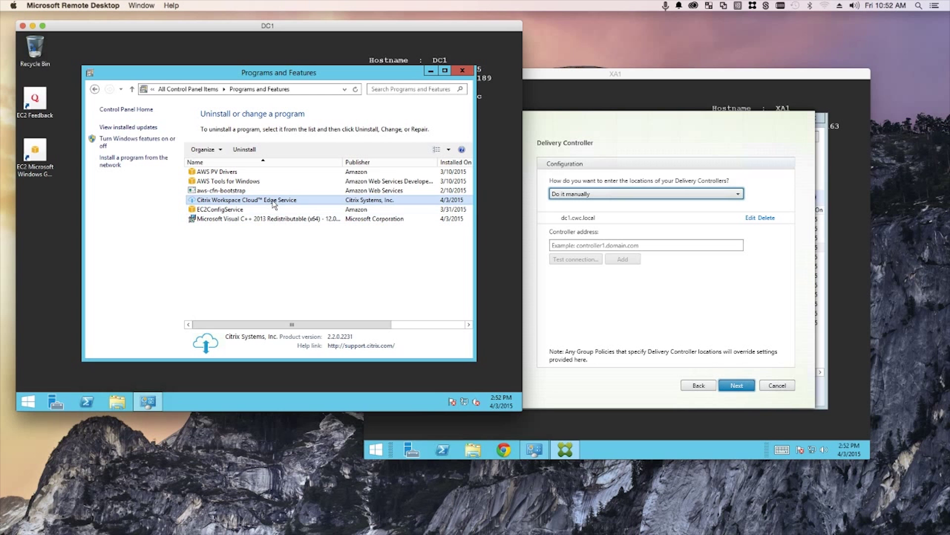
{"action": "left_click", "coordinate": [461, 71]}
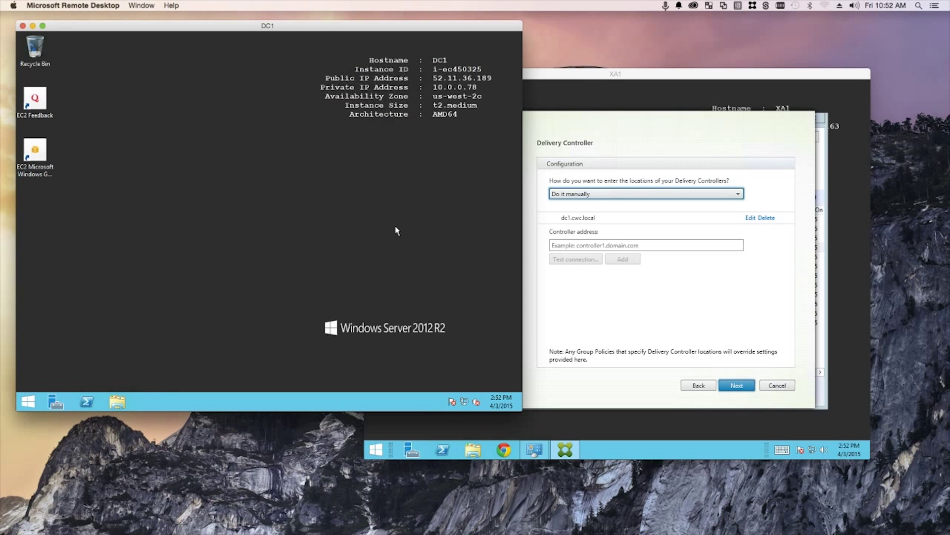
Cancel the XA1 Delivery Agent wizard, close its programs list, and minimize both sessions
{"action": "left_click", "coordinate": [564, 78]}
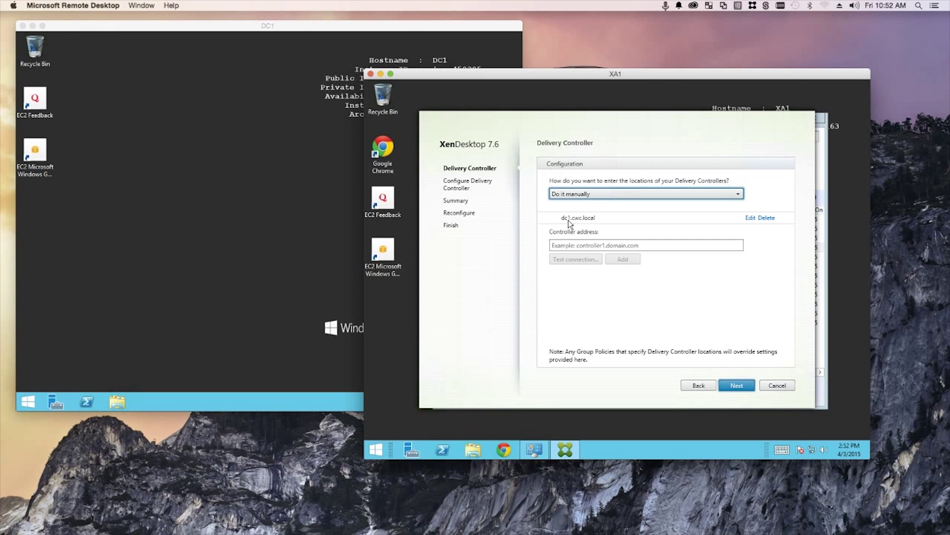
{"action": "left_click", "coordinate": [777, 385]}
{"action": "left_click", "coordinate": [668, 300]}
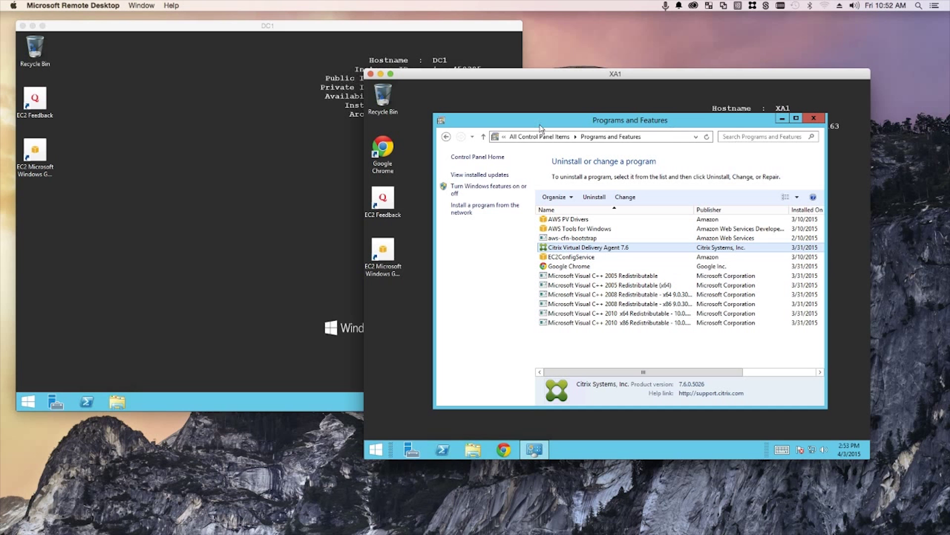
{"action": "left_click", "coordinate": [813, 118]}
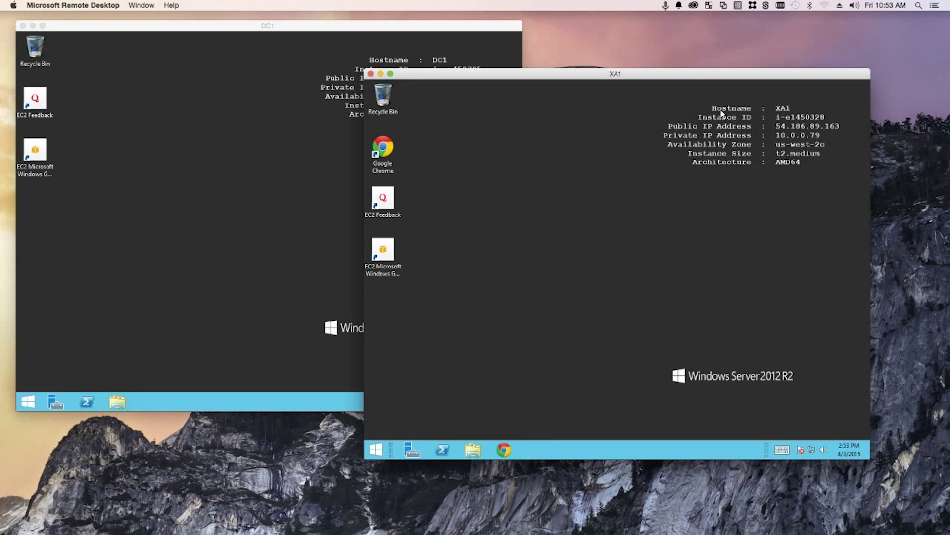
{"action": "left_click", "coordinate": [380, 74]}
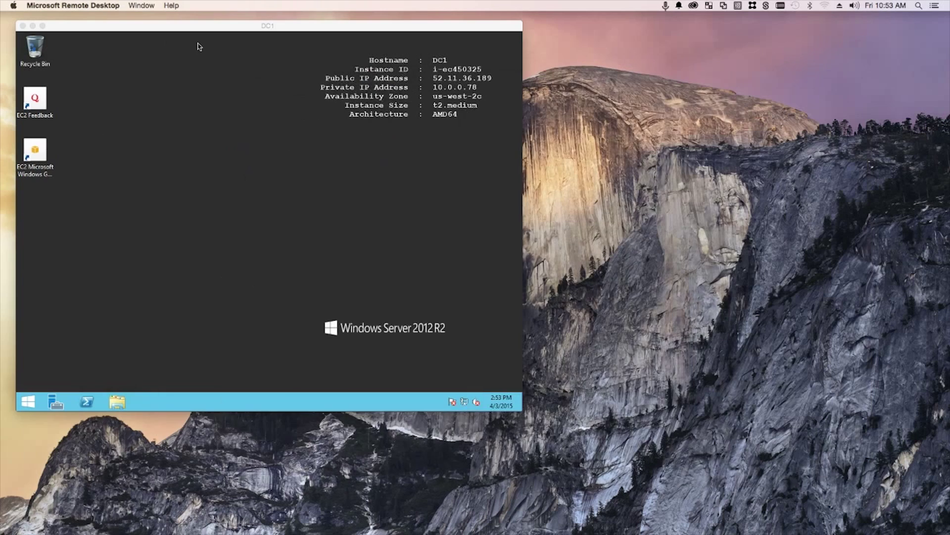
{"action": "left_click", "coordinate": [32, 26]}
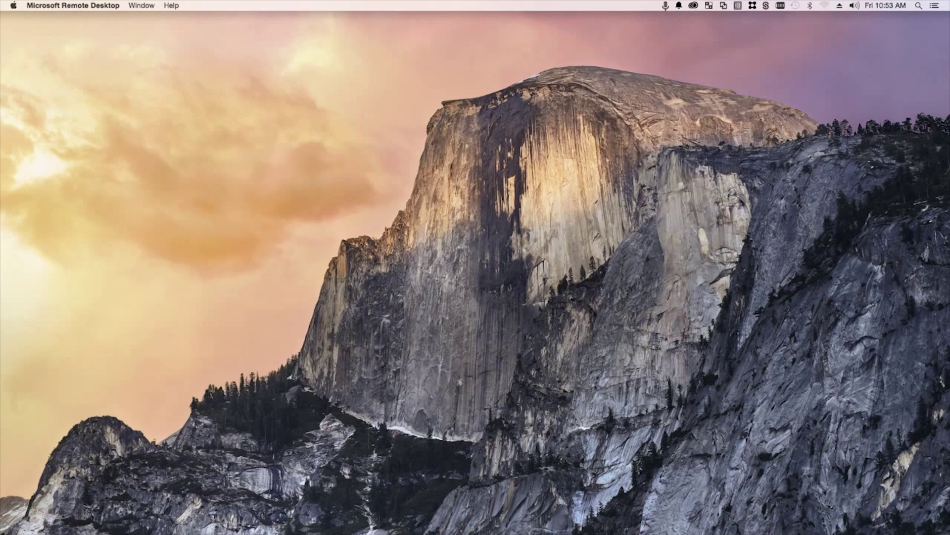
Refresh the Users domain list to confirm cwc.local is Online, then return to the dashboard
{"action": "key", "text": "super+Tab"}
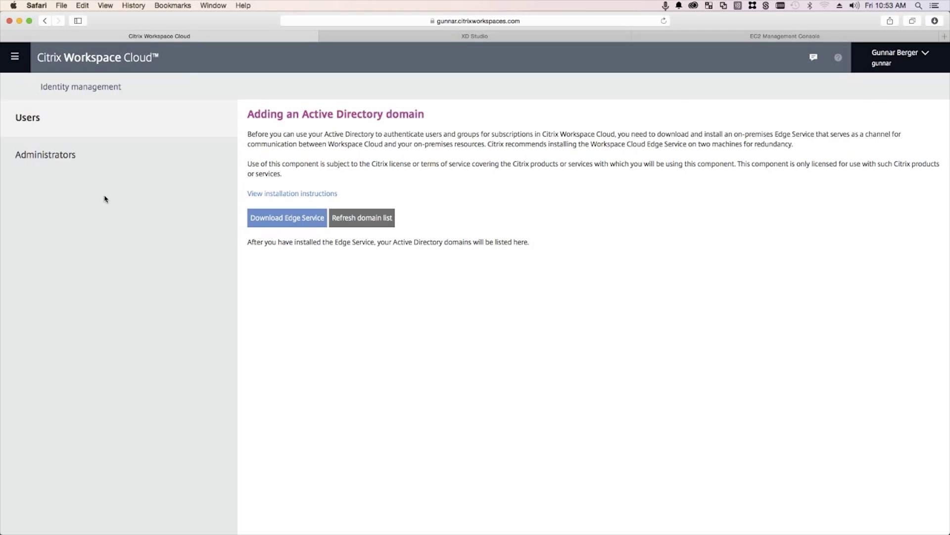
{"action": "left_click", "coordinate": [17, 60]}
{"action": "left_click", "coordinate": [69, 113]}
{"action": "left_click", "coordinate": [50, 149]}
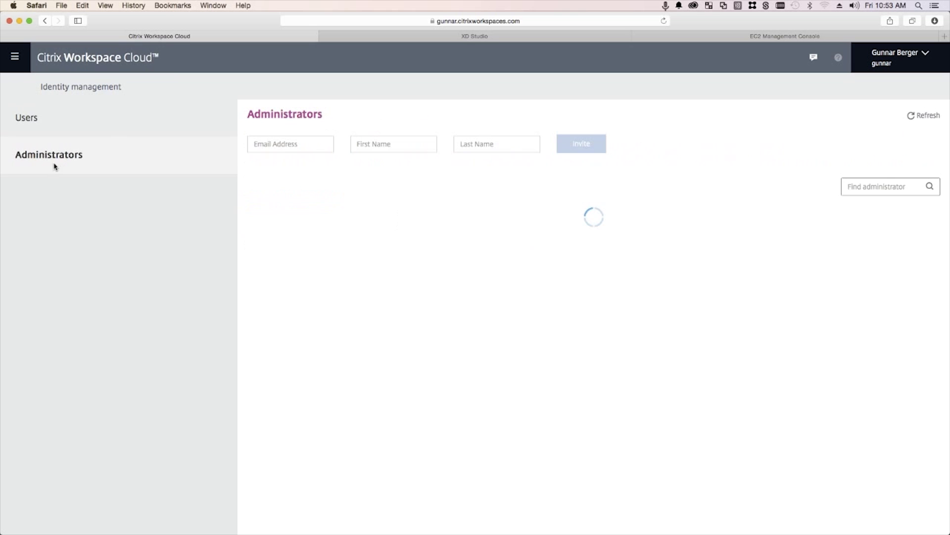
{"action": "left_click", "coordinate": [62, 120]}
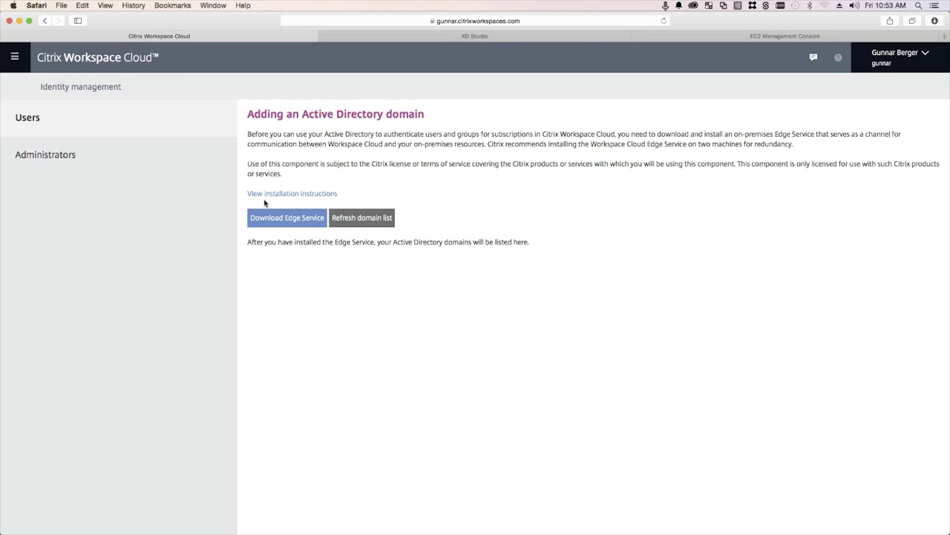
{"action": "right_click", "coordinate": [348, 353]}
{"action": "left_click", "coordinate": [305, 323]}
{"action": "left_click", "coordinate": [360, 219]}
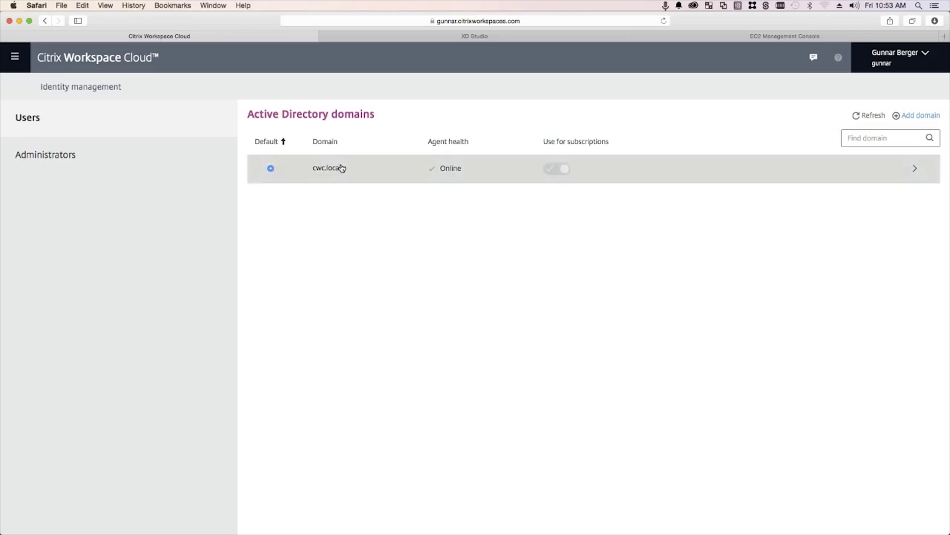
{"action": "left_click", "coordinate": [65, 59]}
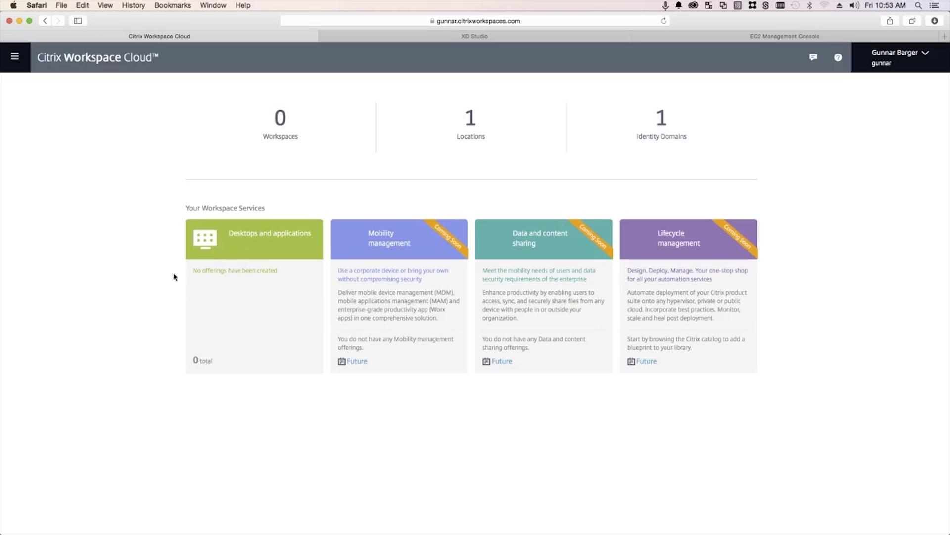
Open Desktops and applications, end the failed XD Studio session, and return to Workspace Cloud
{"action": "left_click", "coordinate": [248, 273]}
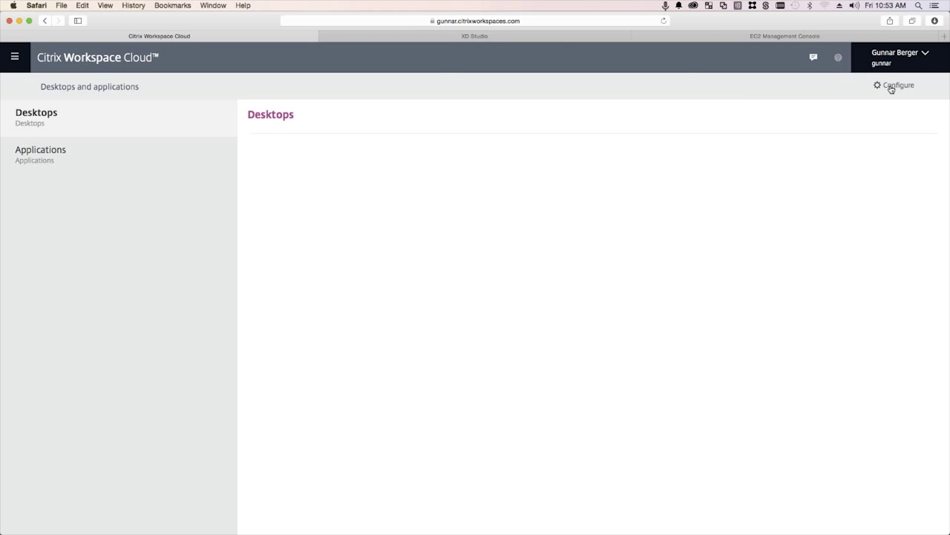
{"action": "left_click", "coordinate": [561, 40]}
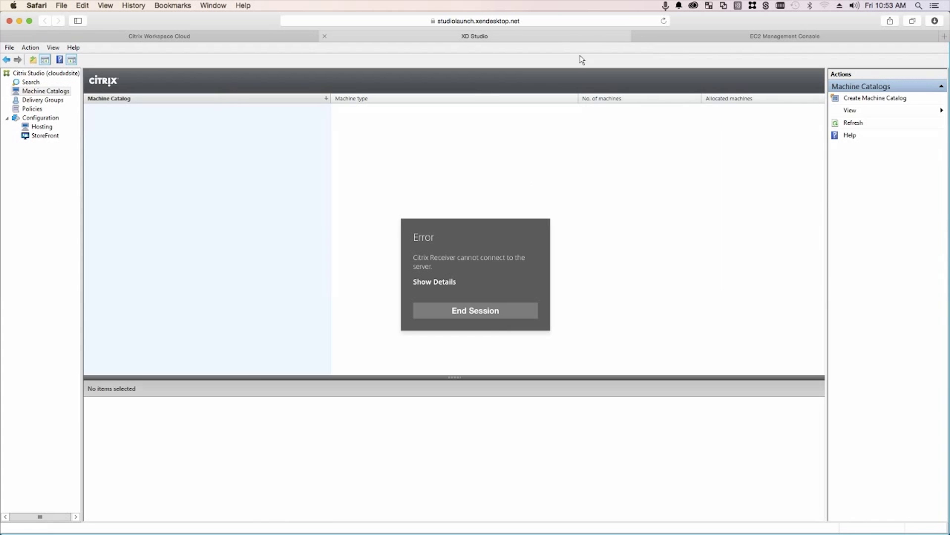
{"action": "left_click", "coordinate": [460, 307]}
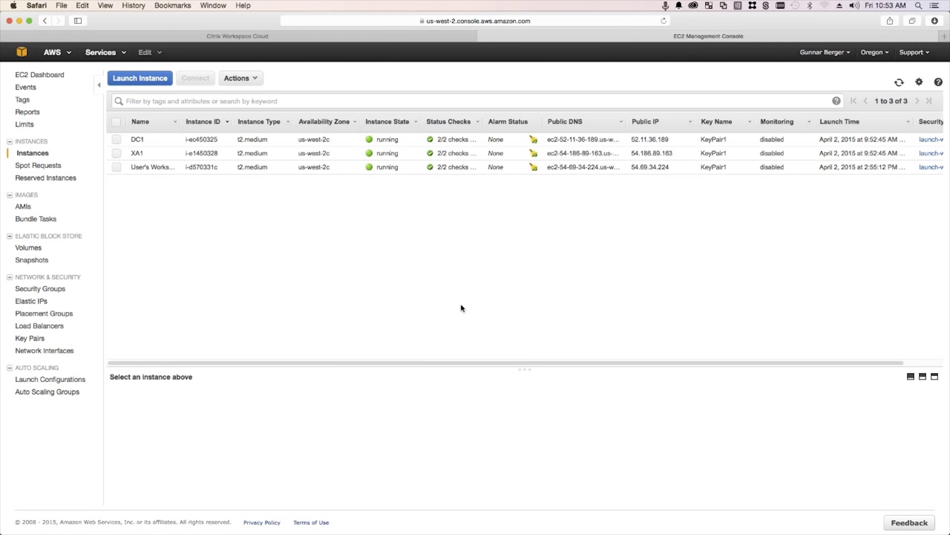
{"action": "left_click", "coordinate": [423, 38]}
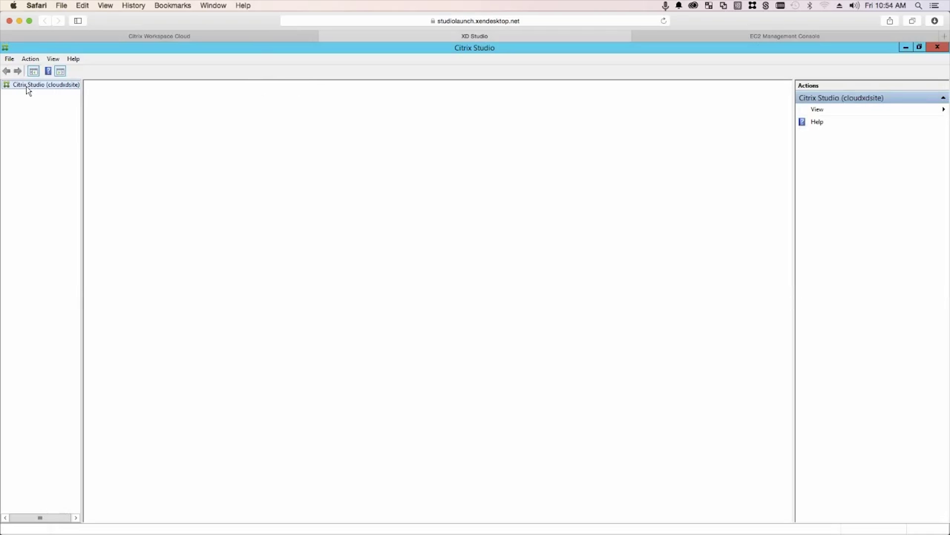
Load the cloudxdsite console in Citrix Studio and begin a new machine catalog
{"action": "left_click", "coordinate": [26, 85]}
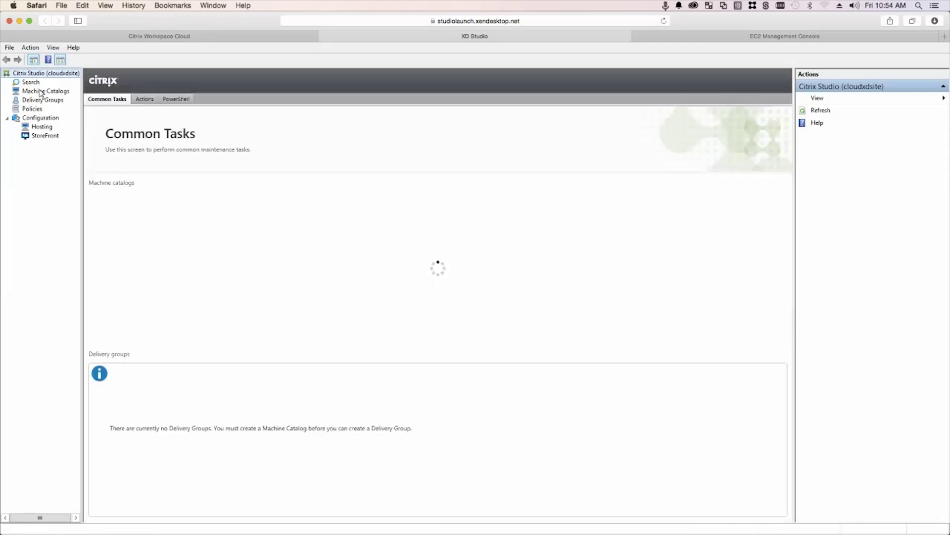
{"action": "left_click", "coordinate": [44, 92]}
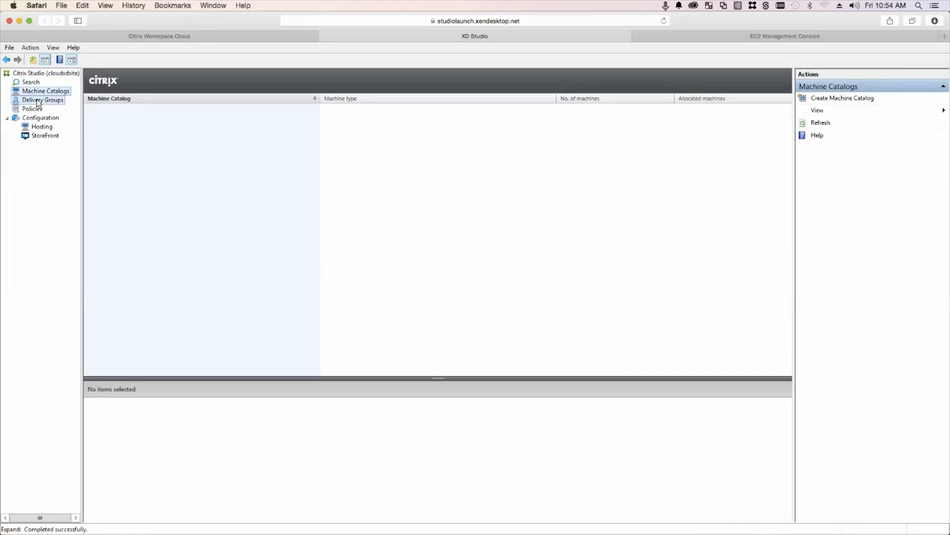
{"action": "left_click", "coordinate": [39, 101]}
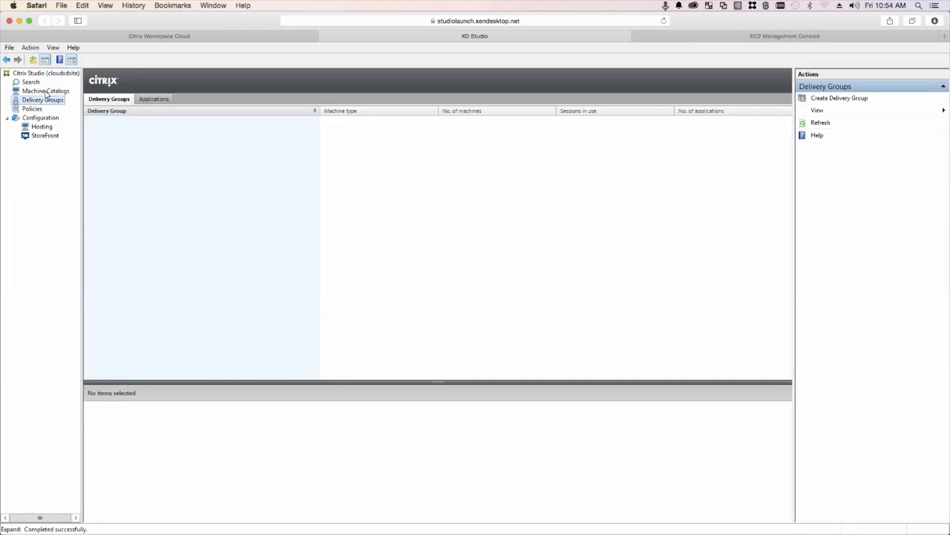
{"action": "left_click", "coordinate": [45, 92]}
{"action": "right_click", "coordinate": [151, 130]}
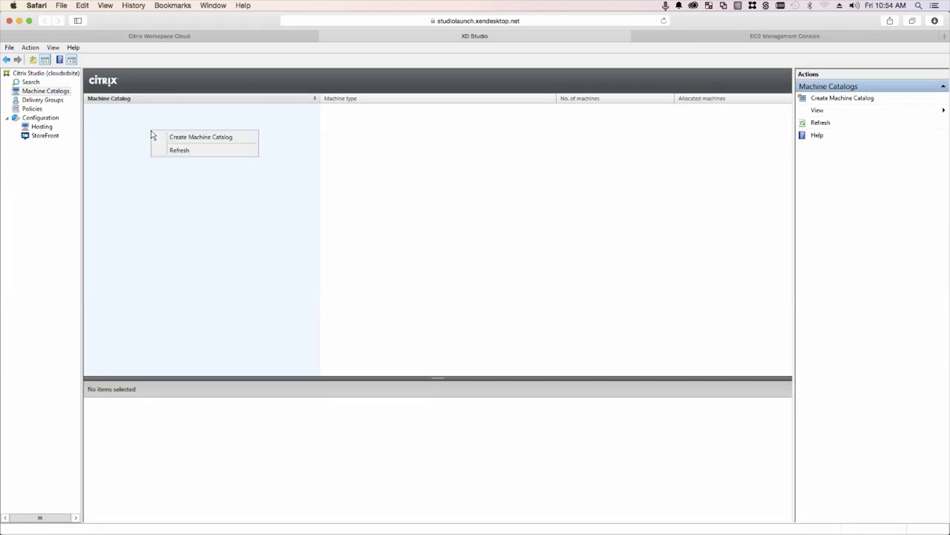
{"action": "left_click", "coordinate": [187, 139]}
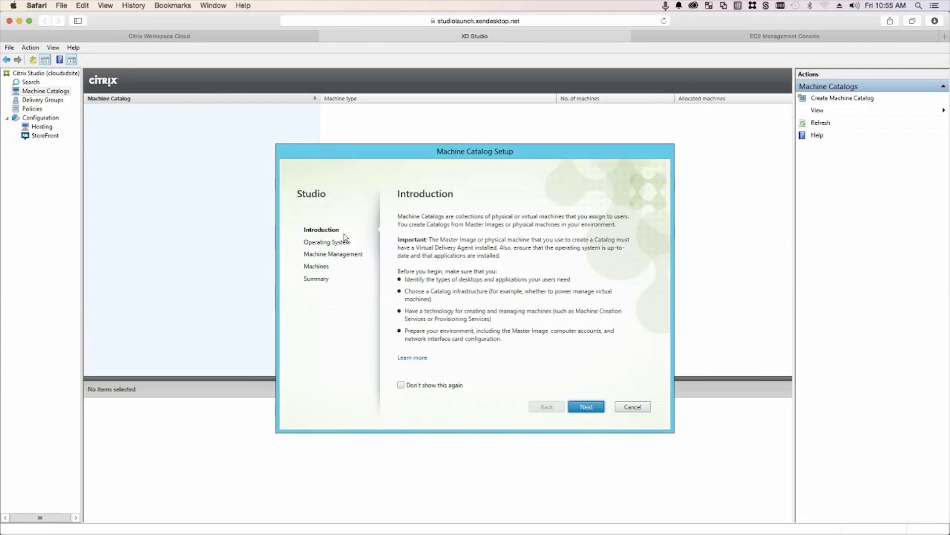
Create a Windows Server OS machine catalog named XenApp containing the XA1 computer
{"action": "left_click", "coordinate": [593, 410]}
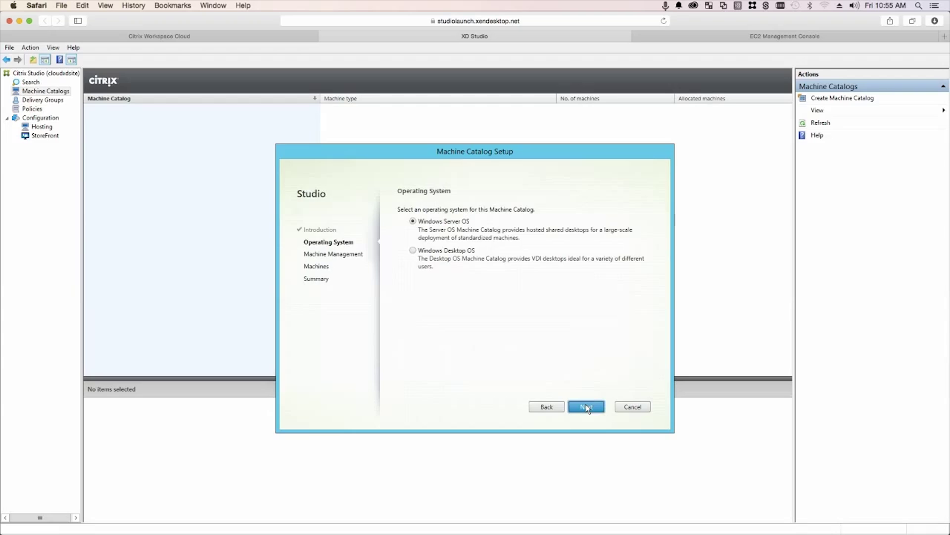
{"action": "left_click", "coordinate": [587, 408]}
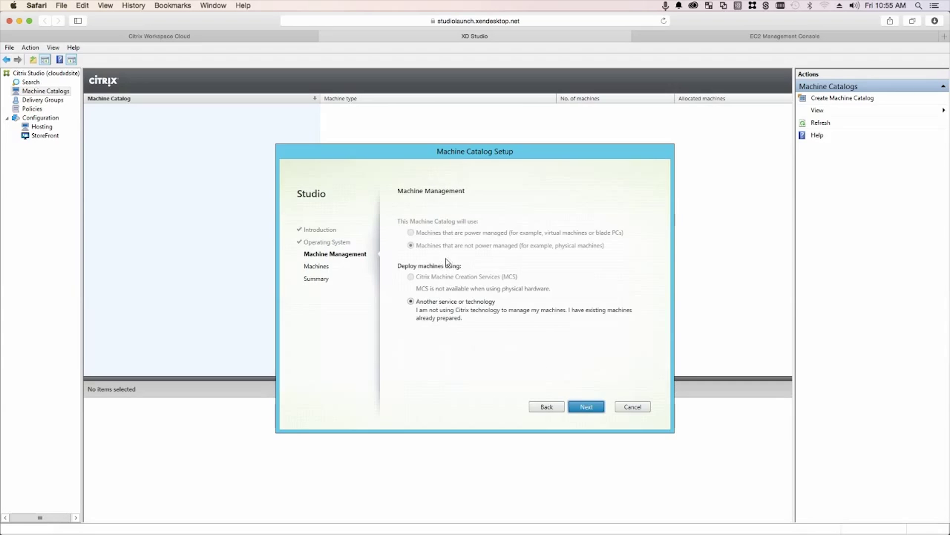
{"action": "left_click", "coordinate": [587, 406]}
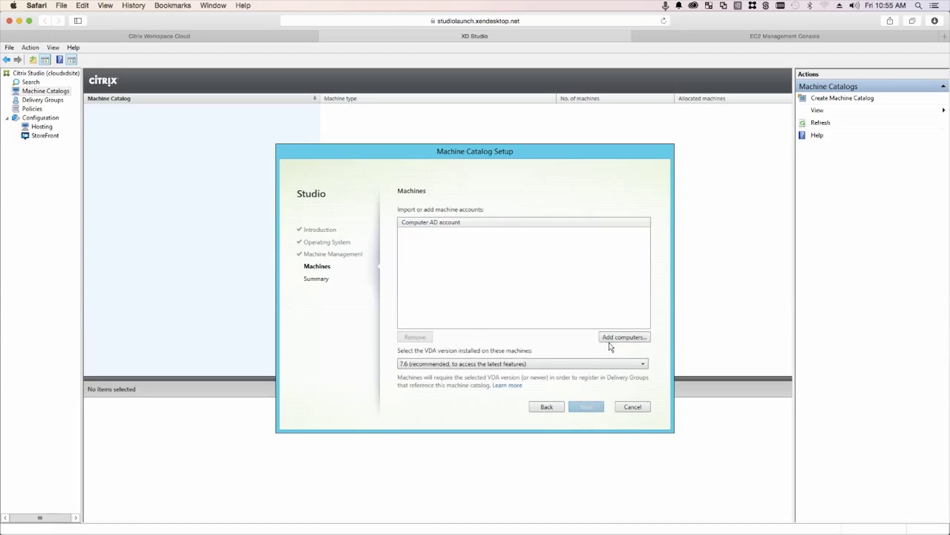
{"action": "left_click", "coordinate": [622, 336]}
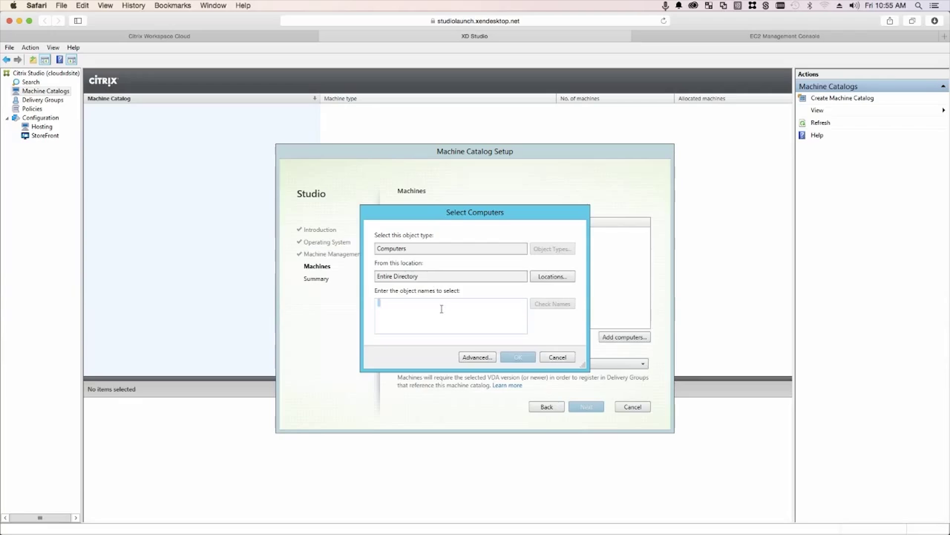
{"action": "type", "text": "xa1"}
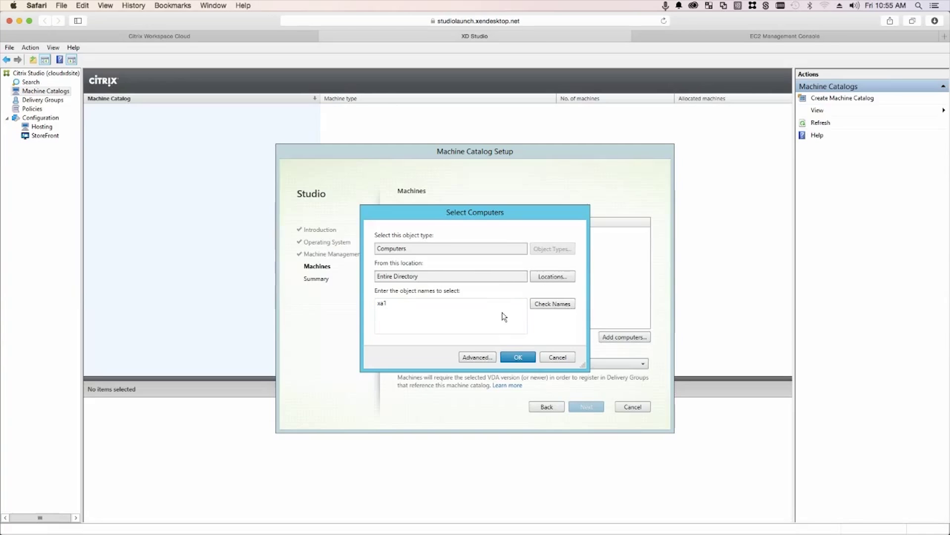
{"action": "key", "text": "ctrl+k"}
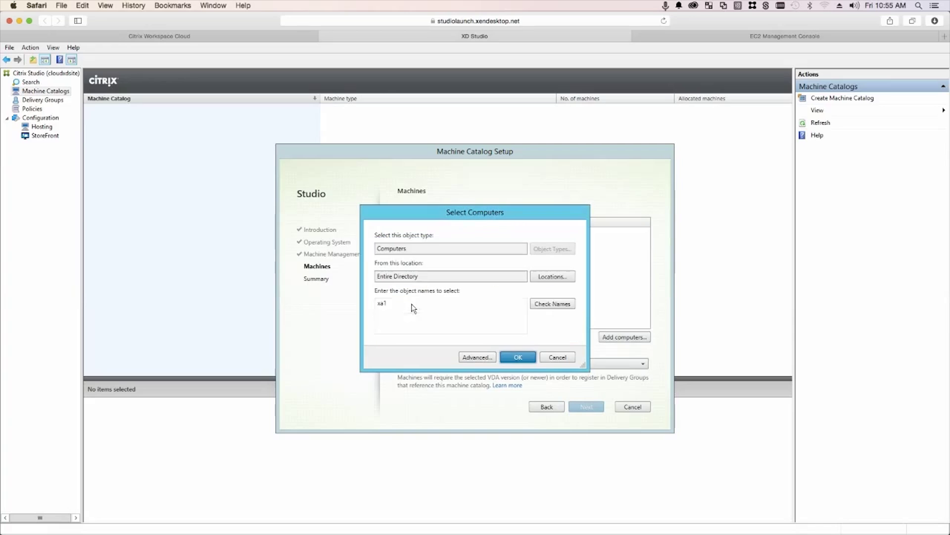
{"action": "left_click", "coordinate": [520, 357]}
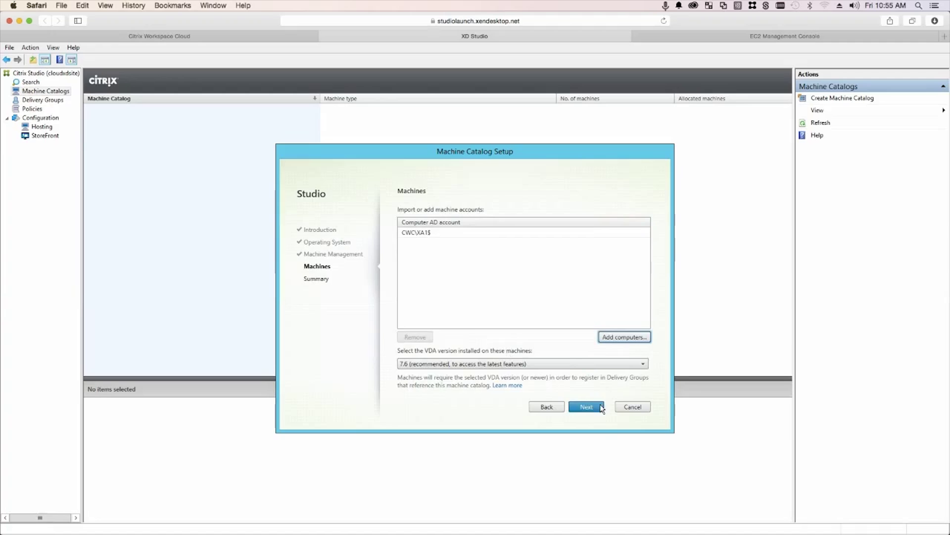
{"action": "left_click", "coordinate": [596, 407]}
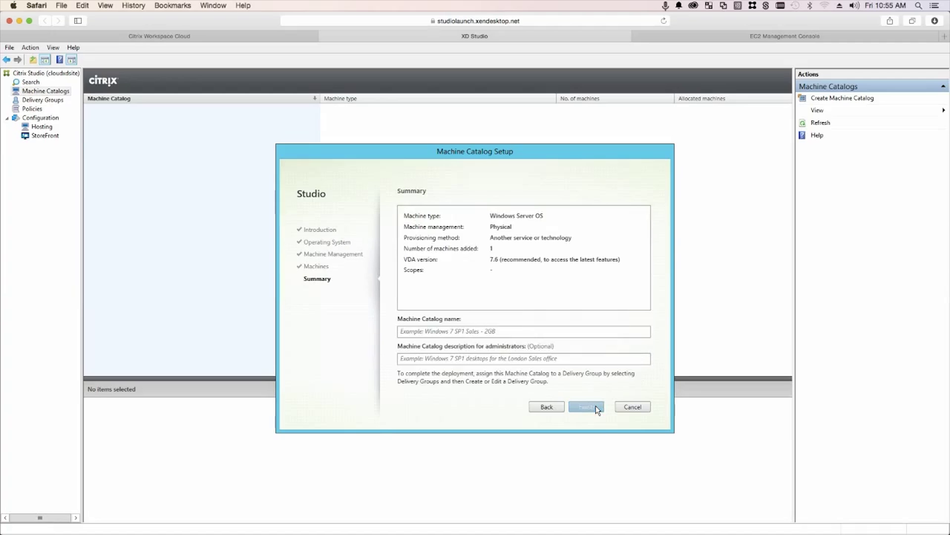
{"action": "left_click", "coordinate": [460, 332]}
{"action": "type", "text": "XenApp"}
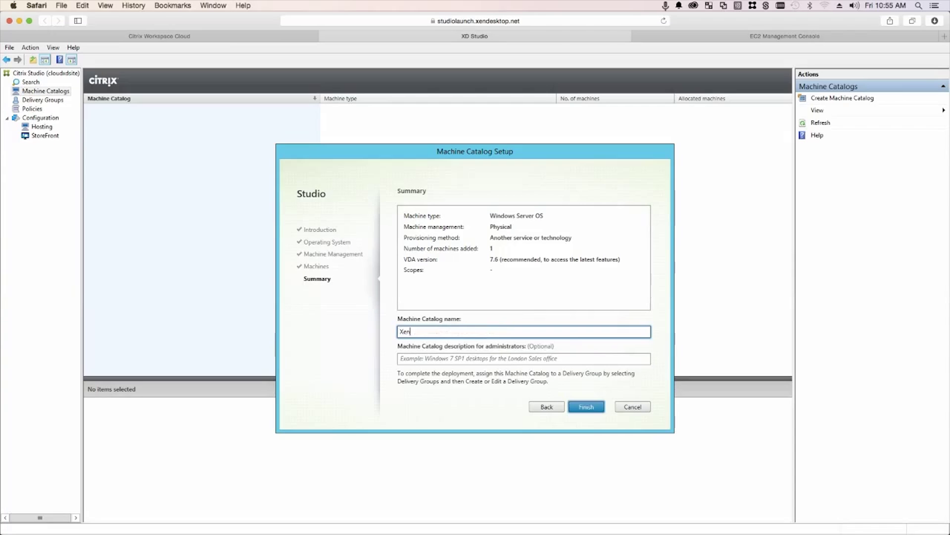
{"action": "left_click", "coordinate": [596, 408]}
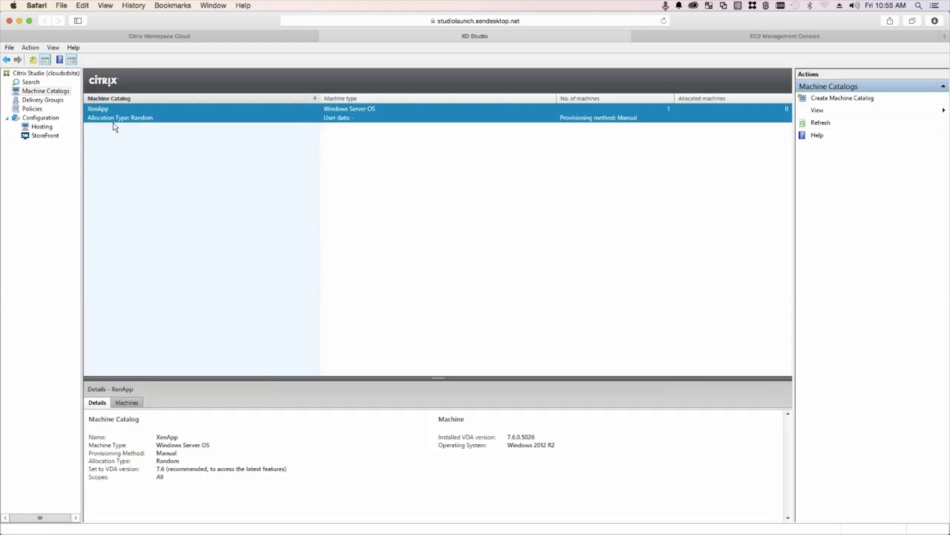
Begin a new delivery group using 1 XenApp machine to deliver applications
{"action": "left_click", "coordinate": [41, 100]}
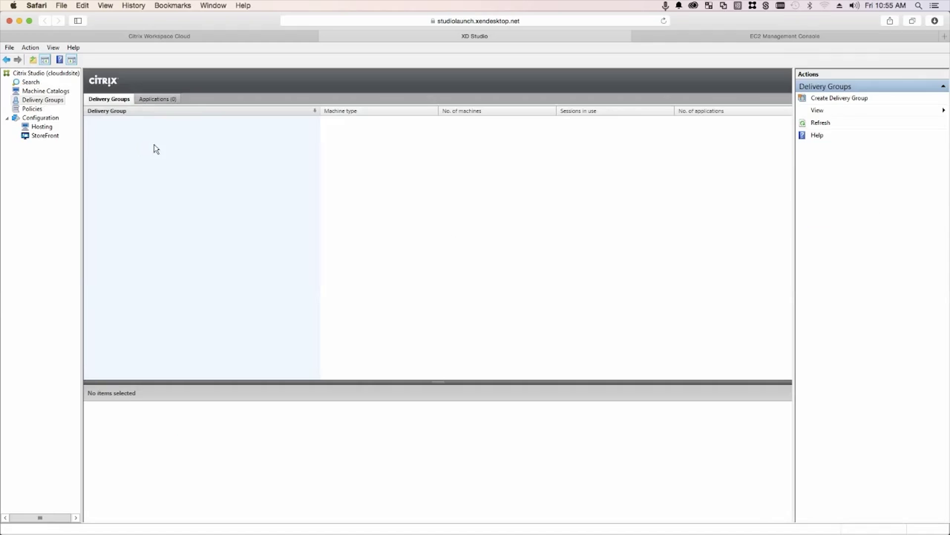
{"action": "right_click", "coordinate": [158, 145]}
{"action": "left_click", "coordinate": [186, 148]}
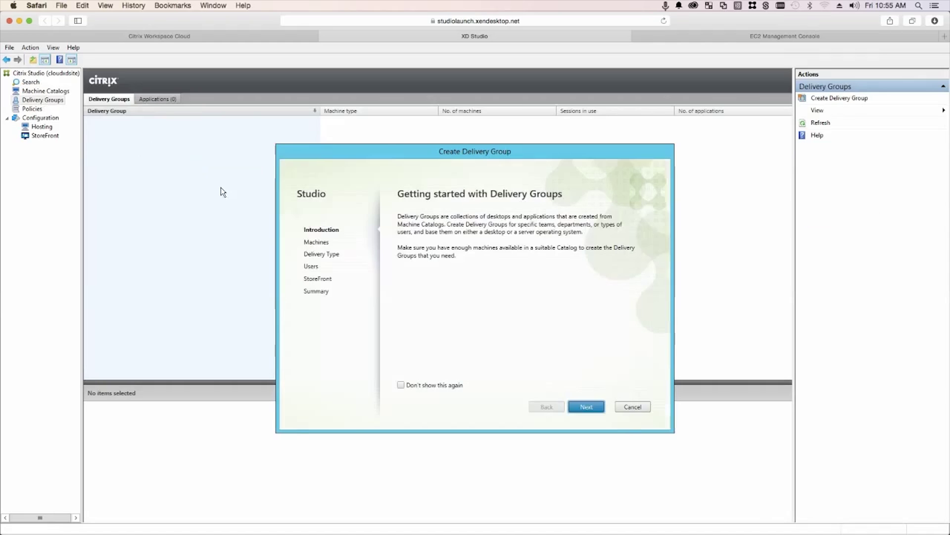
{"action": "left_click", "coordinate": [590, 410]}
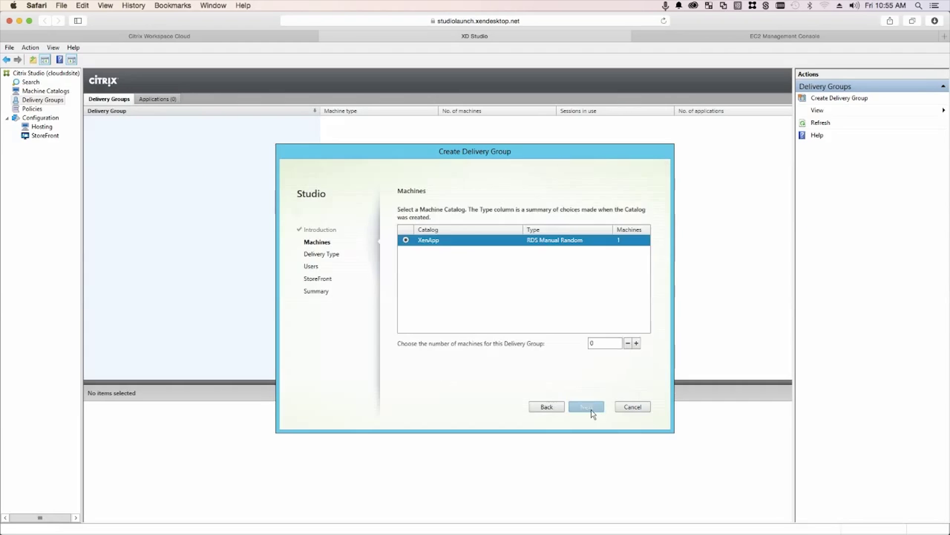
{"action": "left_click", "coordinate": [637, 343]}
{"action": "left_click", "coordinate": [590, 405]}
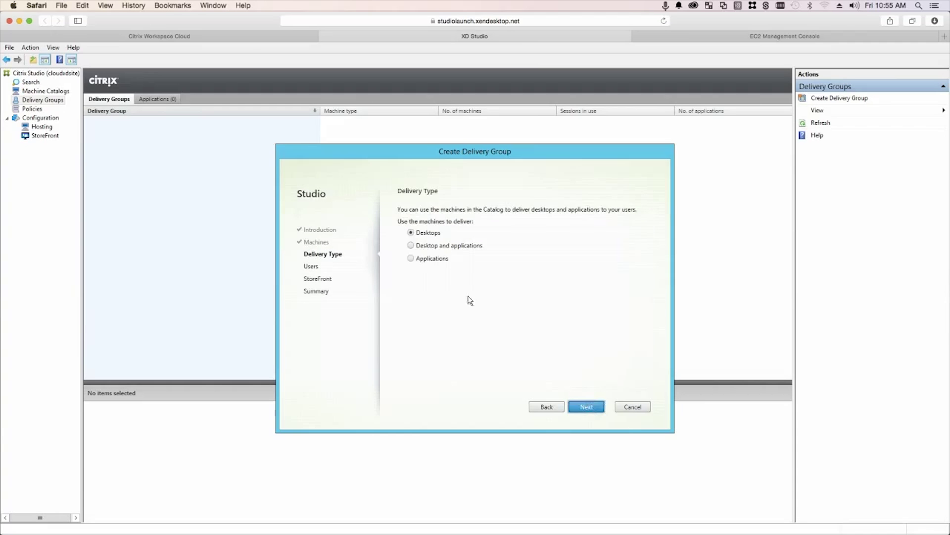
{"action": "left_click", "coordinate": [410, 258]}
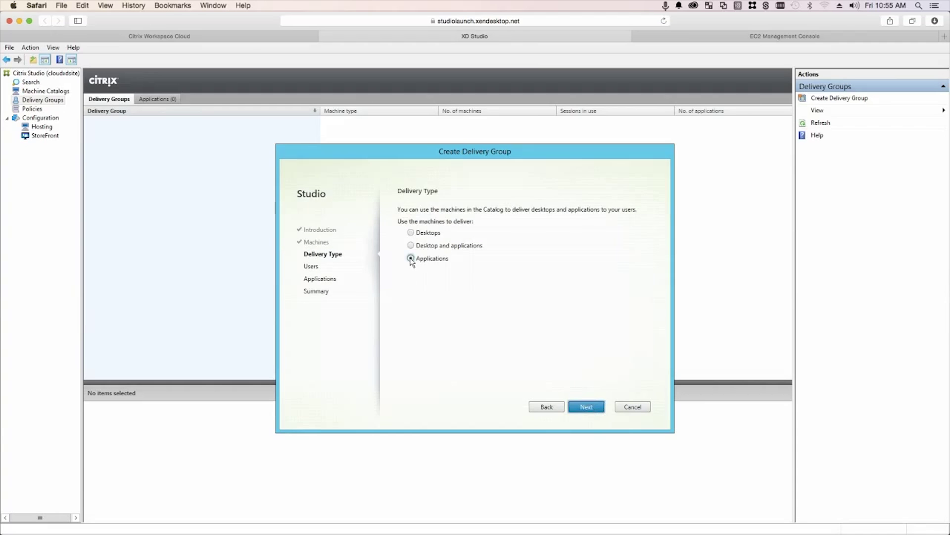
{"action": "left_click", "coordinate": [587, 407]}
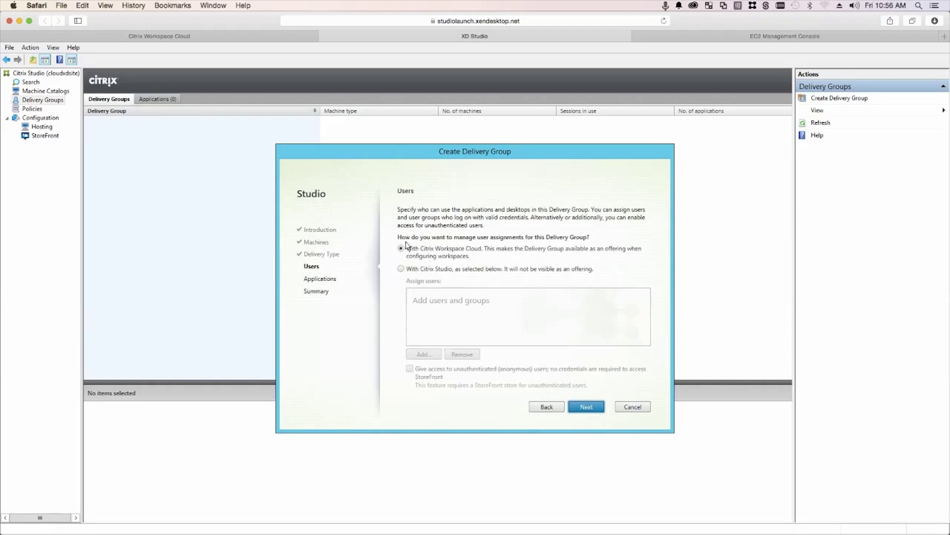
Let Workspace Cloud manage users, select Google Chrome, and name the group Google Chrome
{"action": "left_click", "coordinate": [401, 247]}
{"action": "left_click", "coordinate": [592, 406]}
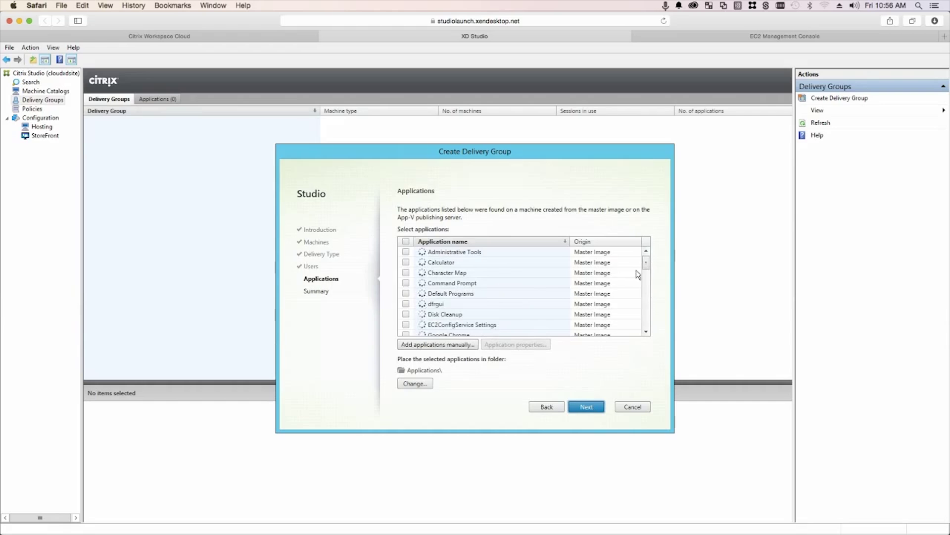
{"action": "scroll", "coordinate": [645, 266], "scroll_direction": "down", "scroll_amount": 1}
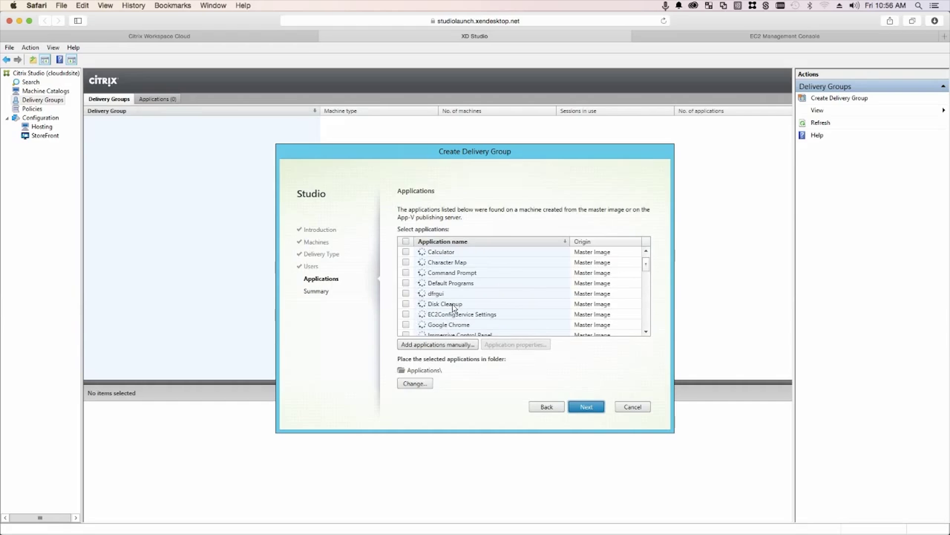
{"action": "left_click", "coordinate": [406, 324]}
{"action": "left_click", "coordinate": [588, 407]}
{"action": "left_click", "coordinate": [434, 354]}
{"action": "type", "text": "Chrome"}
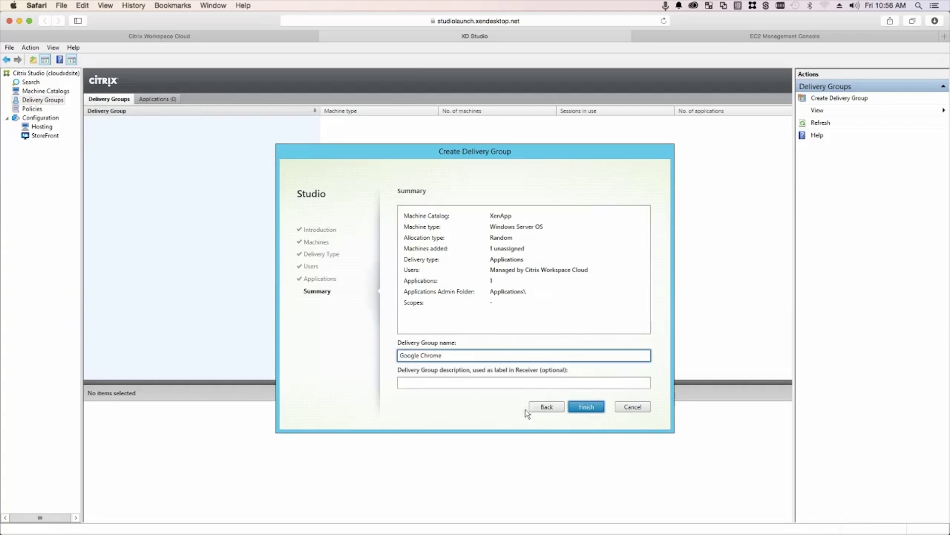
{"action": "left_click", "coordinate": [585, 408]}
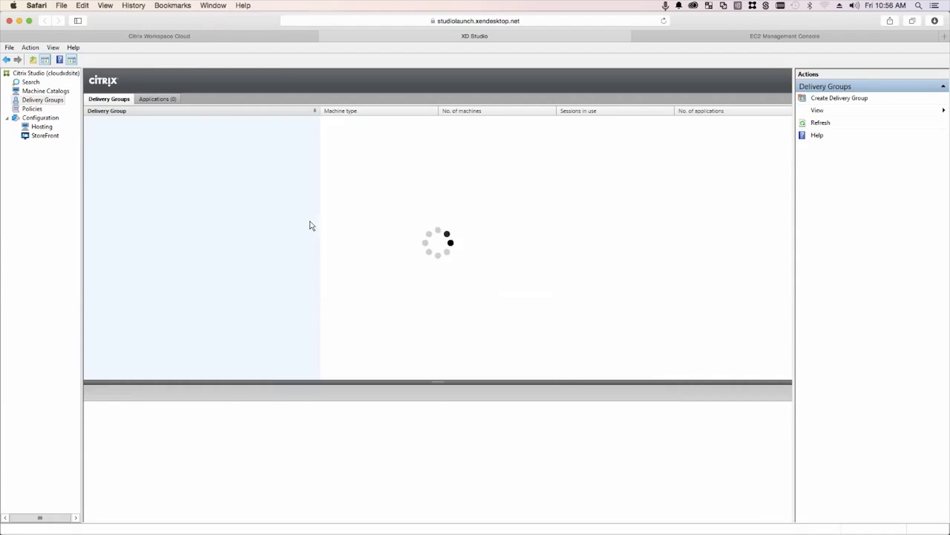
Reload the Citrix Workspace Cloud Applications list to pick up the newly published Google Chrome
{"action": "left_click", "coordinate": [106, 121]}
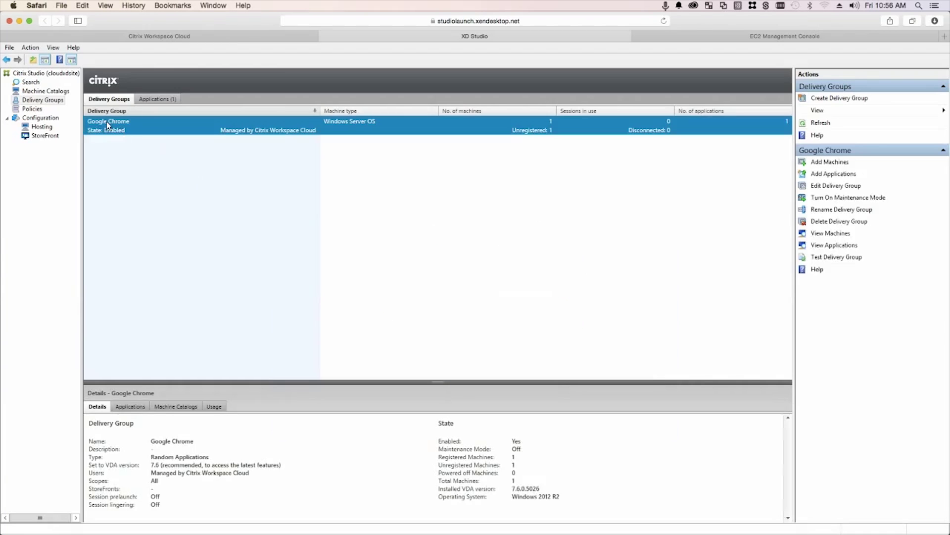
{"action": "left_click", "coordinate": [207, 39]}
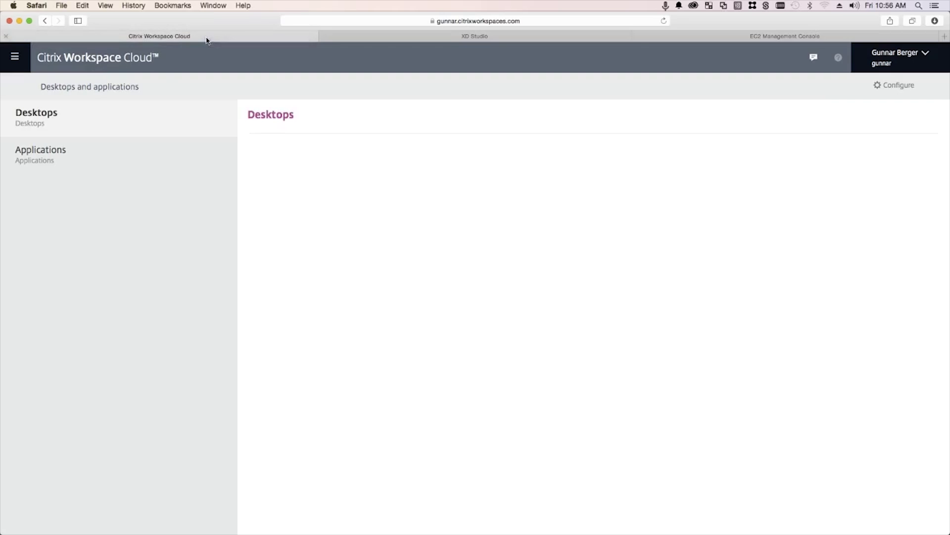
{"action": "left_click", "coordinate": [80, 159]}
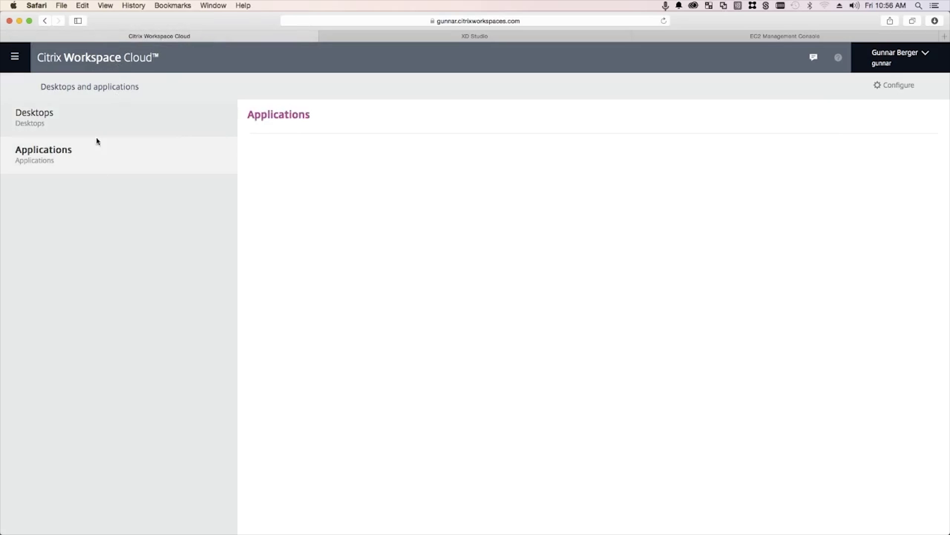
{"action": "left_click", "coordinate": [100, 121]}
{"action": "left_click", "coordinate": [100, 149]}
{"action": "right_click", "coordinate": [320, 222]}
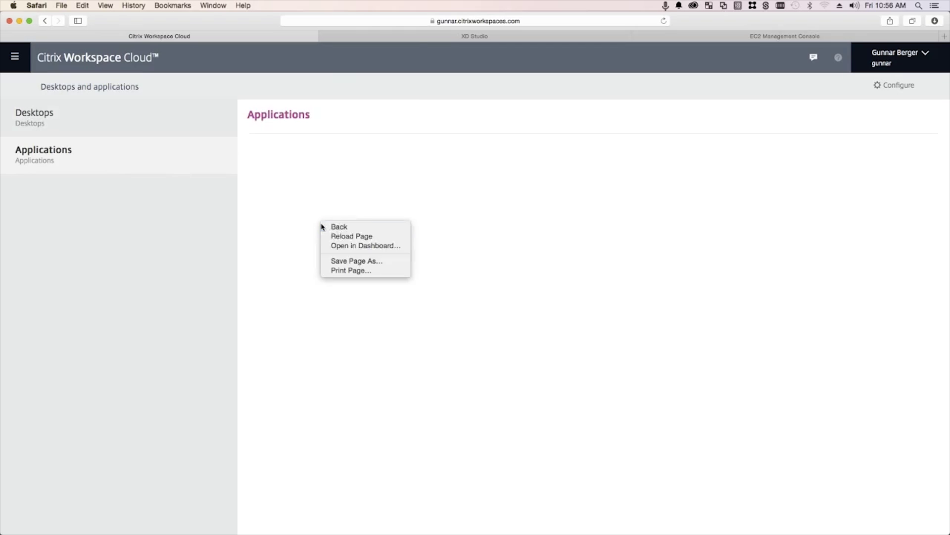
{"action": "left_click", "coordinate": [346, 237]}
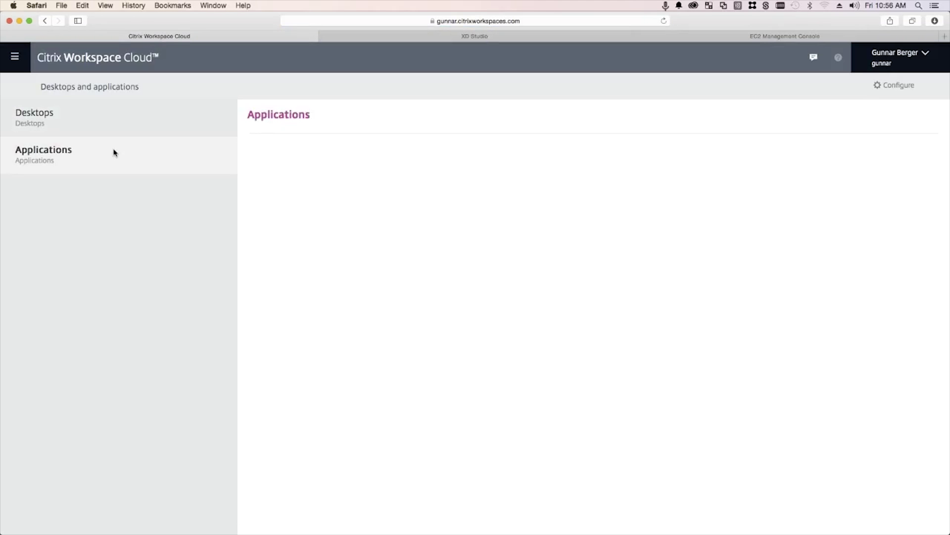
Open Google Chrome's application details, then return to the Workspace Cloud dashboard
{"action": "left_click", "coordinate": [88, 118]}
{"action": "left_click", "coordinate": [94, 153]}
{"action": "left_click", "coordinate": [869, 182]}
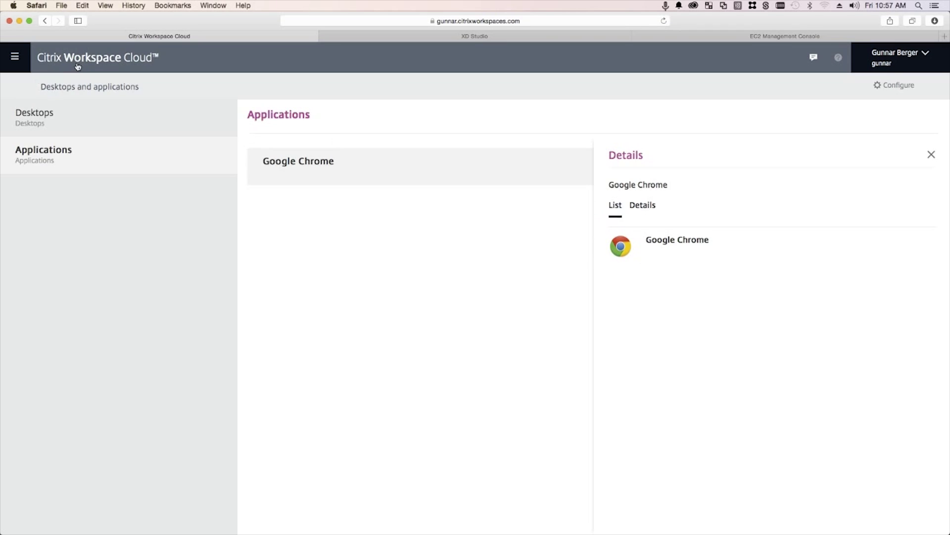
{"action": "left_click", "coordinate": [40, 58]}
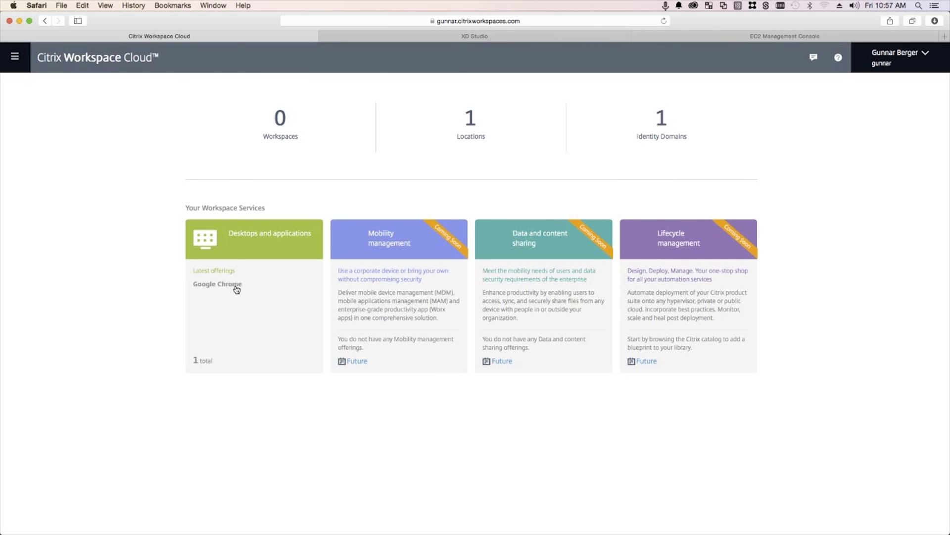
From All Workspaces, create the 'Video Demo' workspace with Google Chrome added as its offering
{"action": "left_click", "coordinate": [284, 133]}
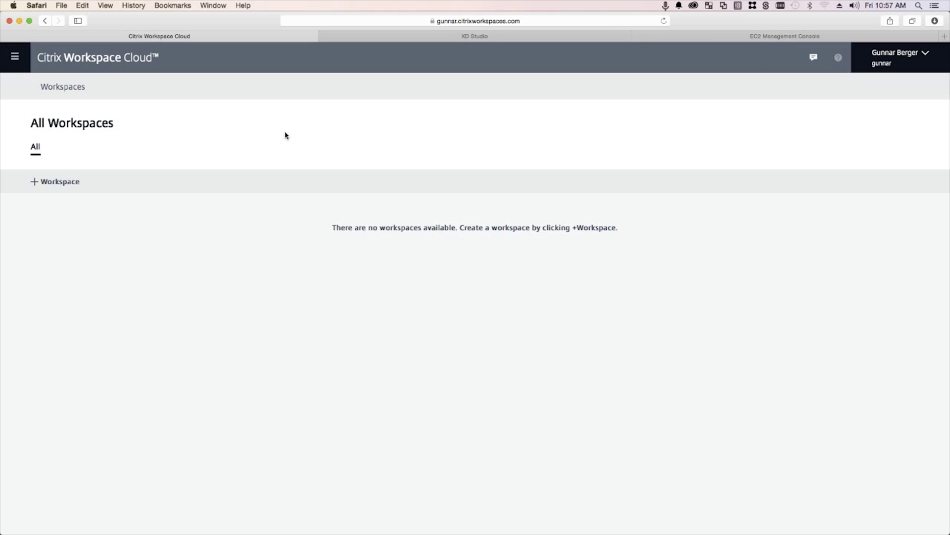
{"action": "left_click", "coordinate": [55, 184]}
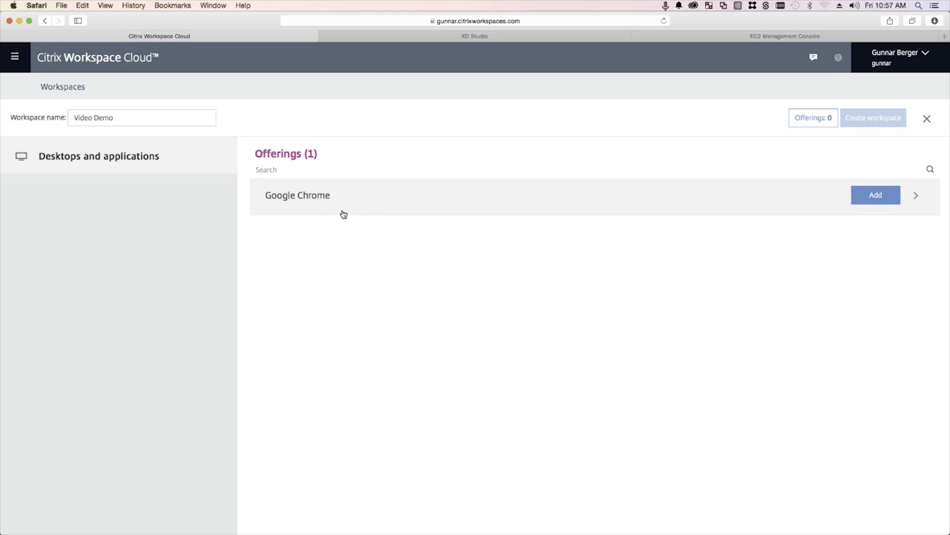
{"action": "left_click", "coordinate": [875, 197]}
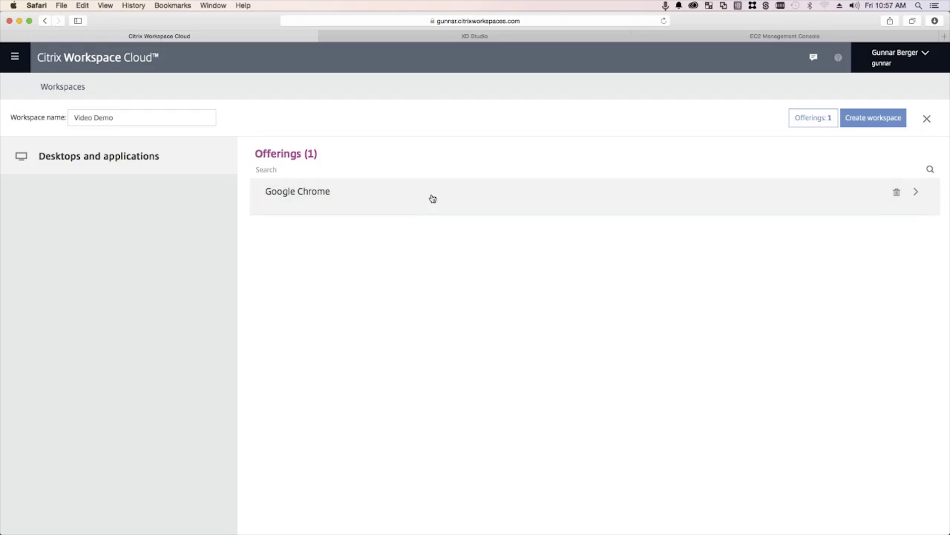
{"action": "left_click", "coordinate": [870, 125]}
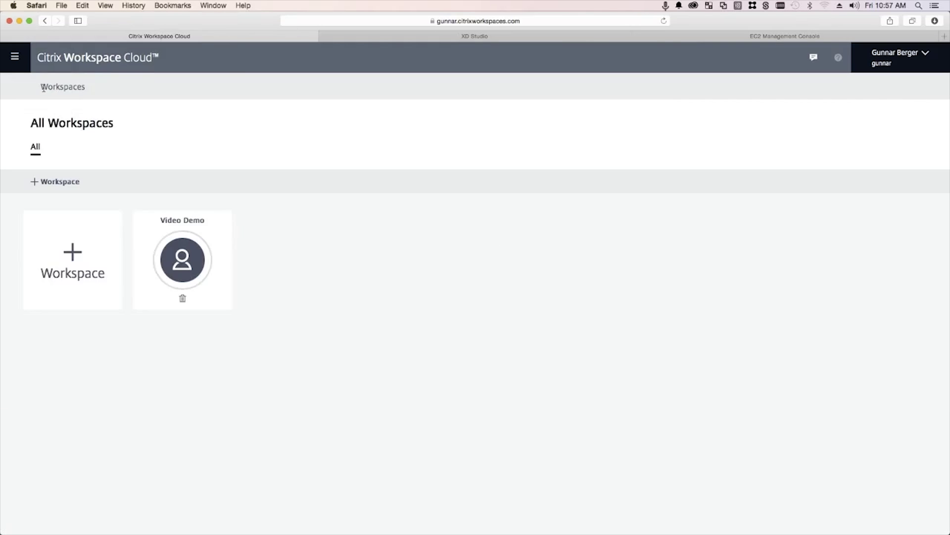
Open a blank Safari tab and bring the Workstation remote session forward, moving its window up-left
{"action": "left_click", "coordinate": [79, 62]}
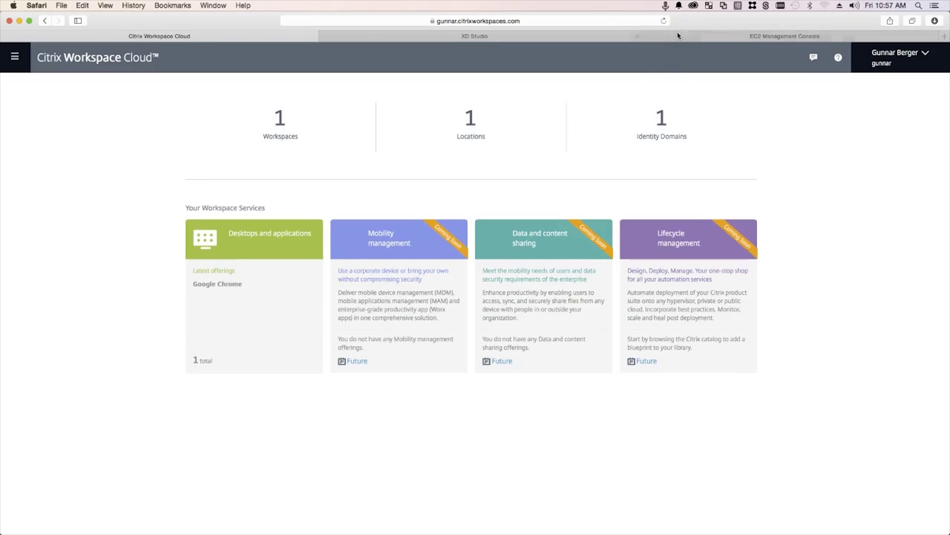
{"action": "left_click", "coordinate": [944, 36]}
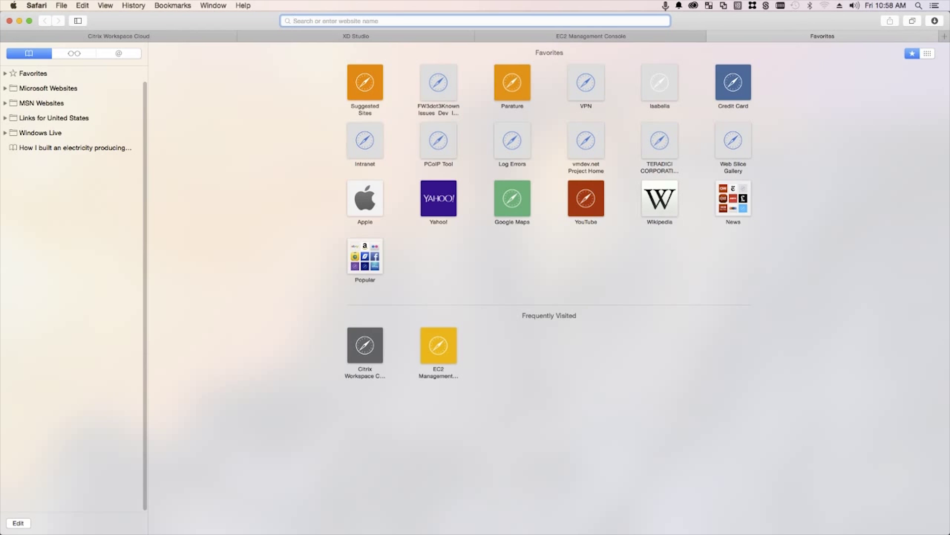
{"action": "left_click", "coordinate": [17, 224]}
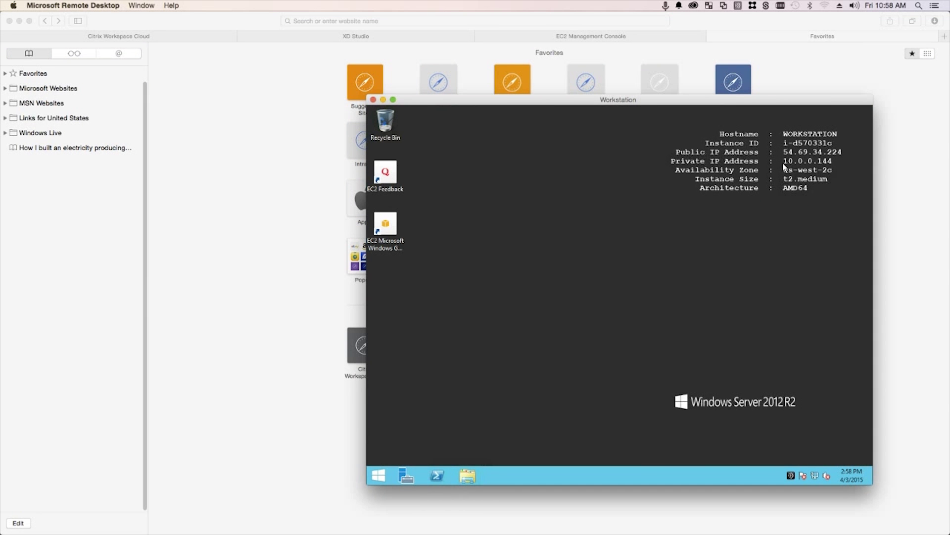
{"action": "left_click_drag", "start_coordinate": [648, 100], "coordinate": [610, 45]}
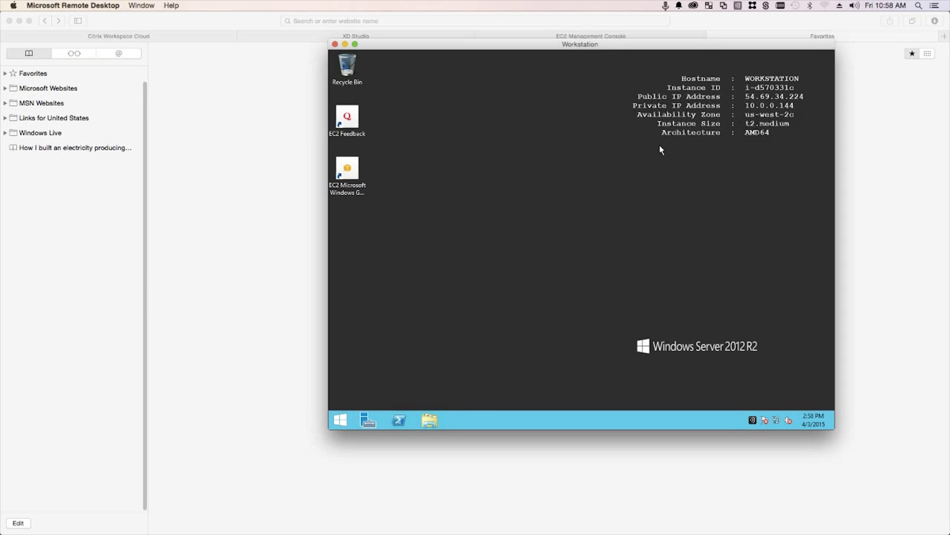
Open Citrix Receiver from the tray, check Programs and Features, then close it to reveal Add Account
{"action": "right_click", "coordinate": [753, 421]}
{"action": "left_click", "coordinate": [771, 376]}
{"action": "right_click", "coordinate": [340, 420]}
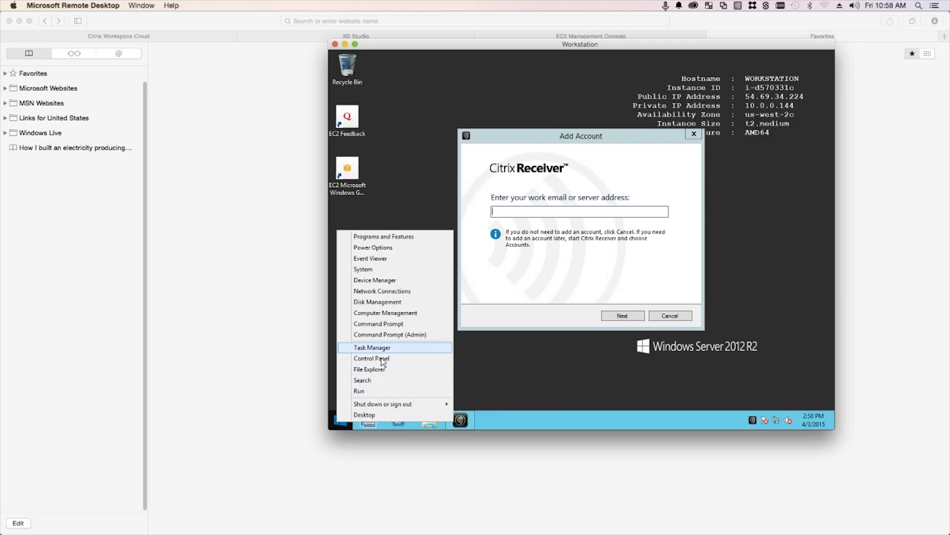
{"action": "right_click", "coordinate": [338, 424]}
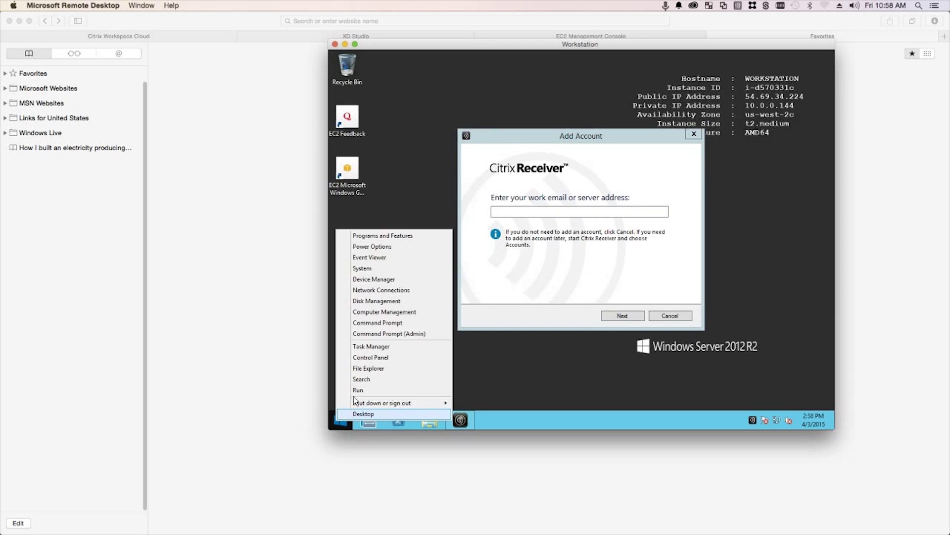
{"action": "left_click", "coordinate": [383, 357]}
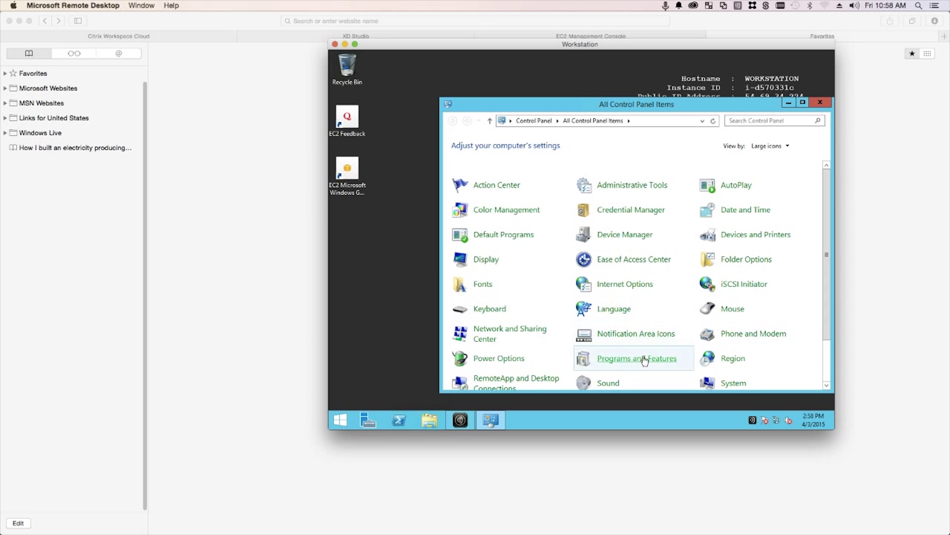
{"action": "left_click", "coordinate": [645, 359]}
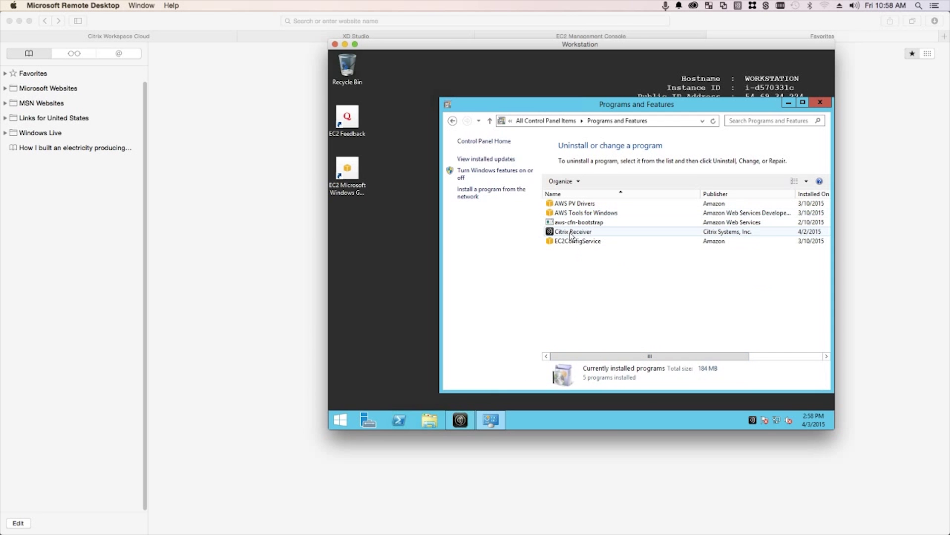
{"action": "left_click", "coordinate": [789, 104]}
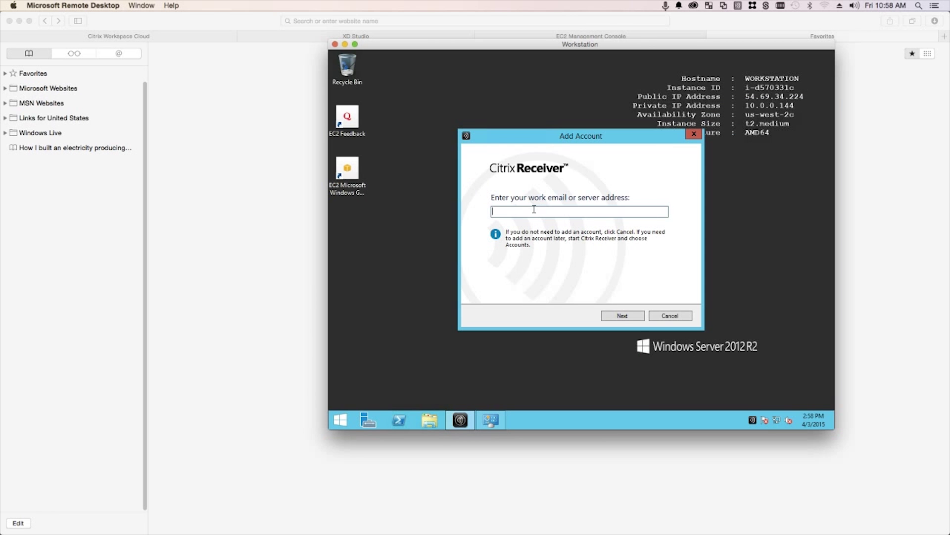
Sign Citrix Receiver in to server 'dc' with the account password and Remember my password ticked
{"action": "type", "text": "dc"}
{"action": "left_click", "coordinate": [624, 315]}
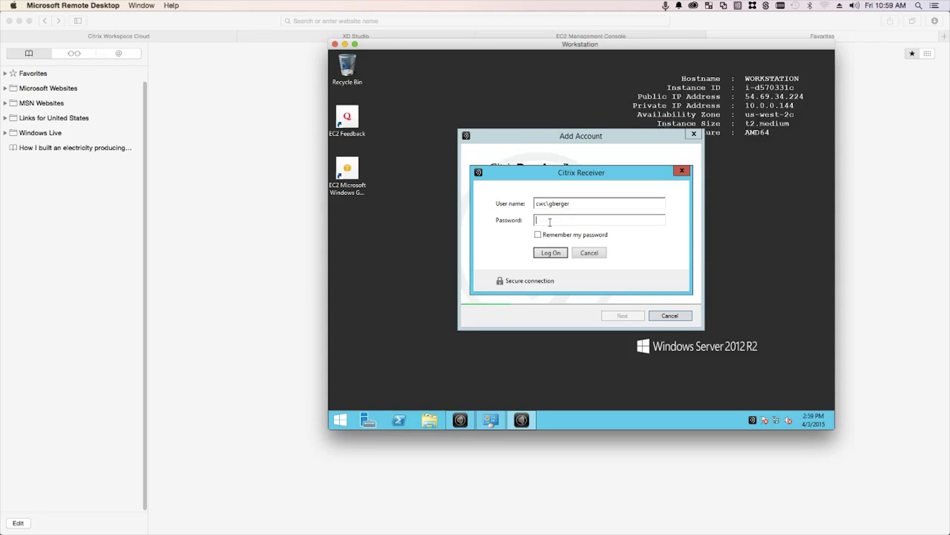
{"action": "type", "text": "*********"}
{"action": "right_click", "coordinate": [341, 420]}
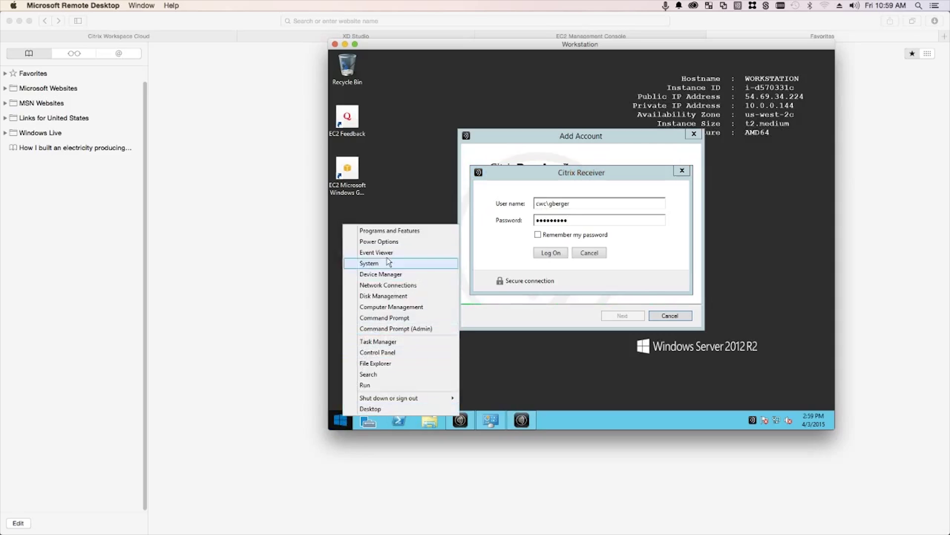
{"action": "left_click", "coordinate": [387, 263]}
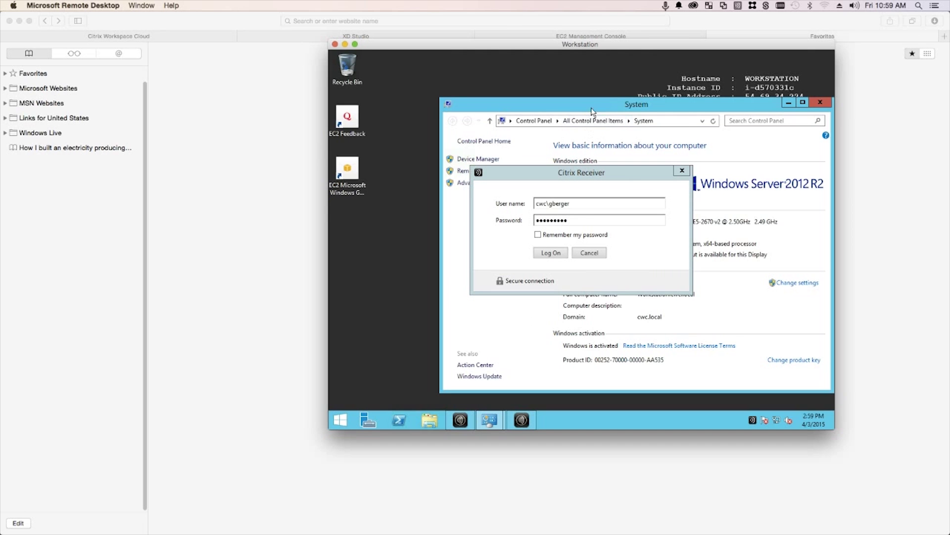
{"action": "left_click", "coordinate": [821, 102]}
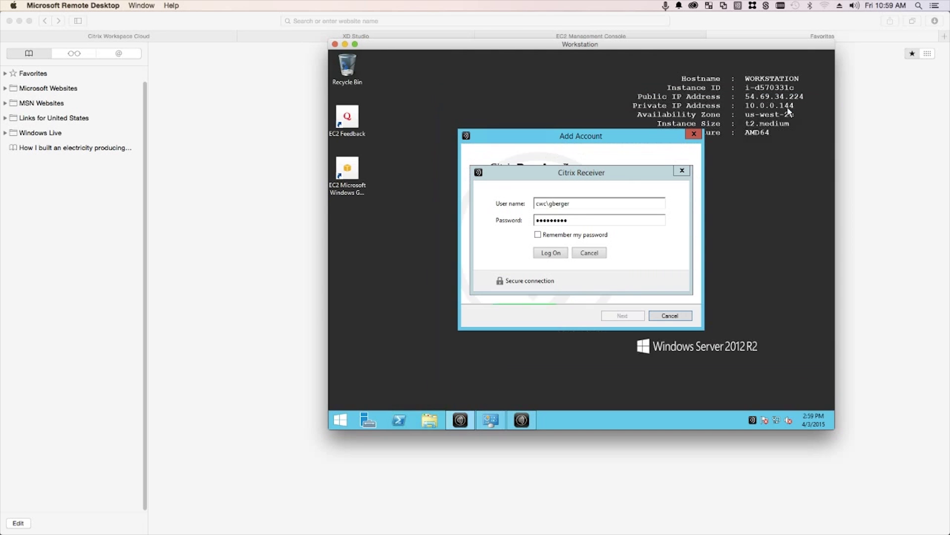
{"action": "left_click", "coordinate": [538, 235]}
{"action": "left_click", "coordinate": [551, 252]}
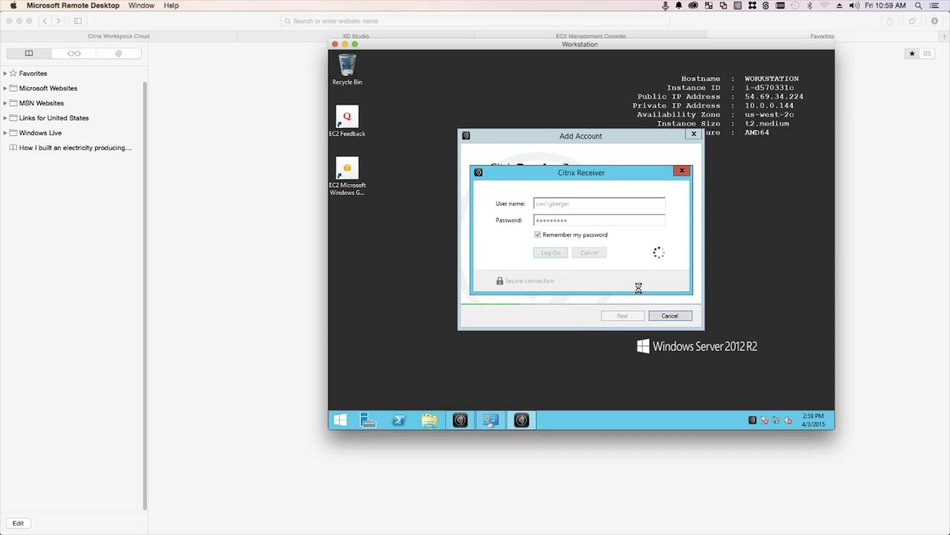
In a new Safari tab, load the XenDesktop server's /Citrix StoreWeb address
{"action": "left_click", "coordinate": [944, 41]}
{"action": "left_click", "coordinate": [945, 38]}
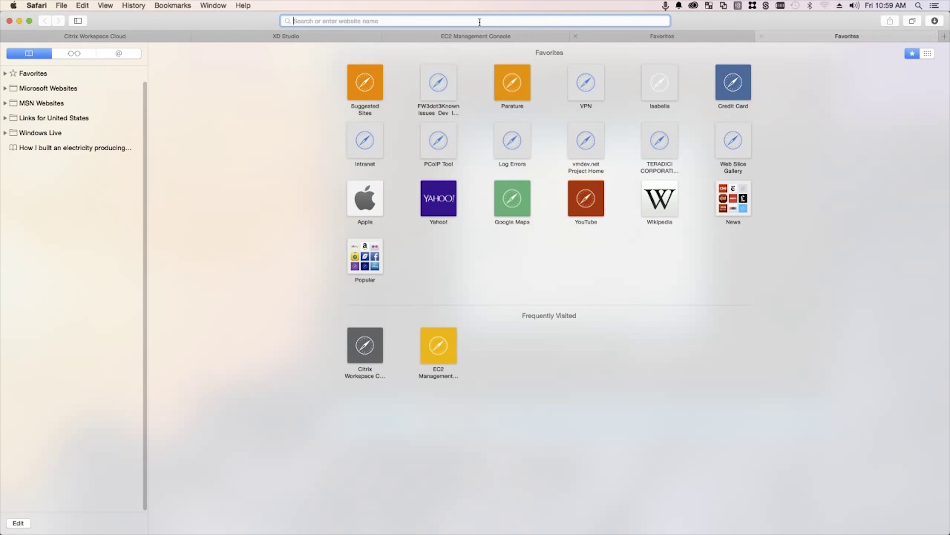
{"action": "type", "text": "gunn"}
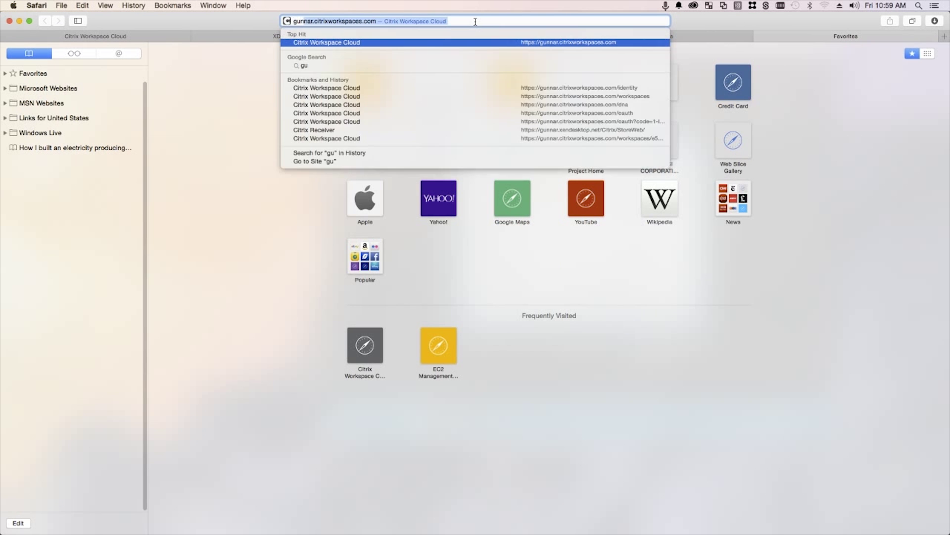
{"action": "type", "text": "ar.xendesktop.net"}
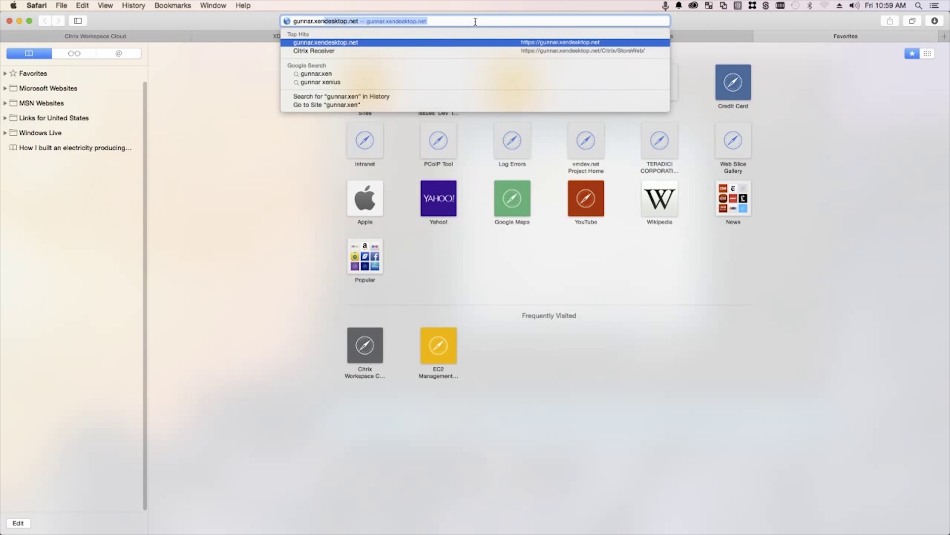
{"action": "key", "text": "Right"}
{"action": "type", "text": "/Cit"}
{"action": "key", "text": "Return"}
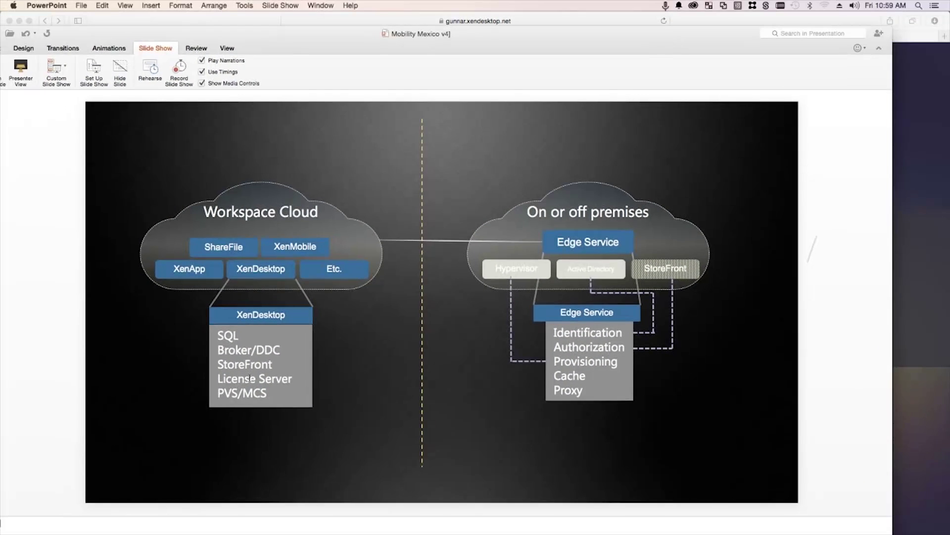
Back on the Receiver web store, check the Folders and All app views, which are still empty
{"action": "double_click", "coordinate": [245, 364]}
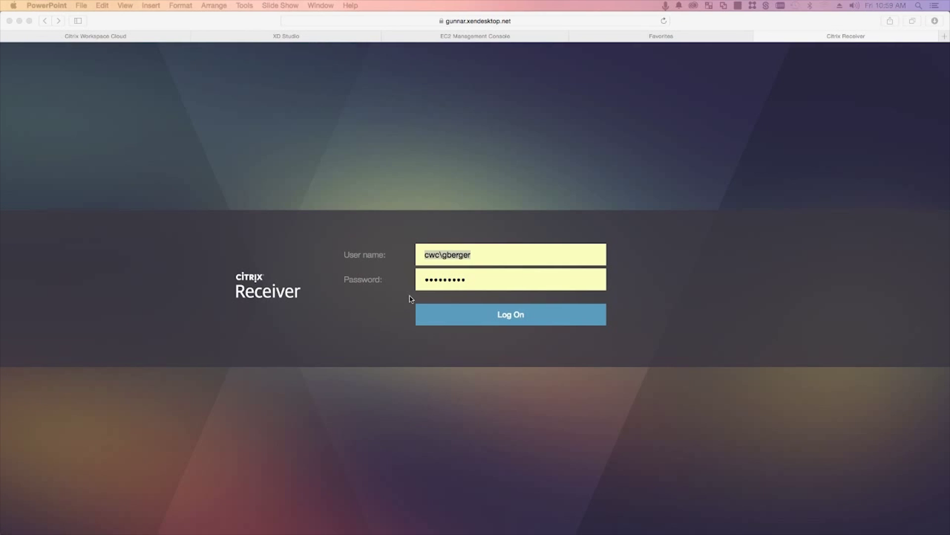
{"action": "left_click", "coordinate": [516, 251]}
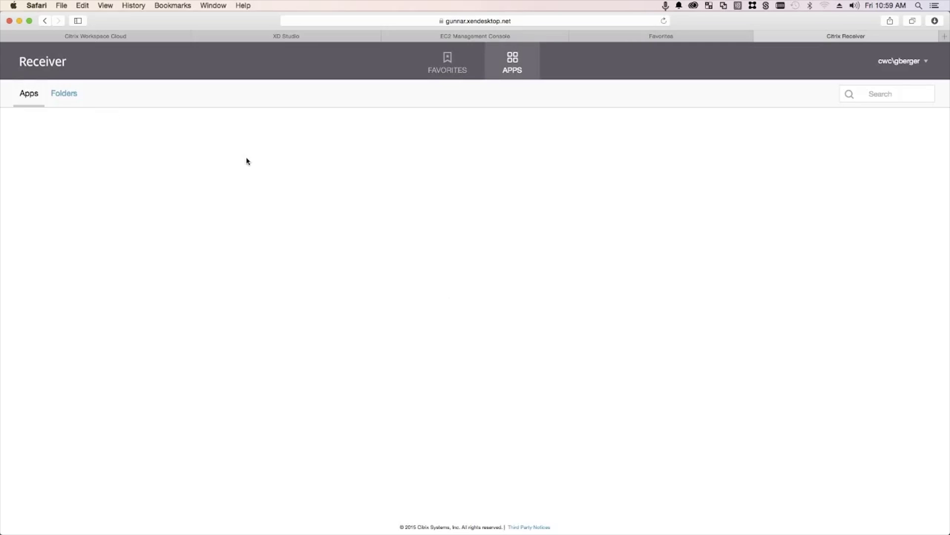
{"action": "left_click", "coordinate": [66, 94]}
{"action": "left_click", "coordinate": [34, 98]}
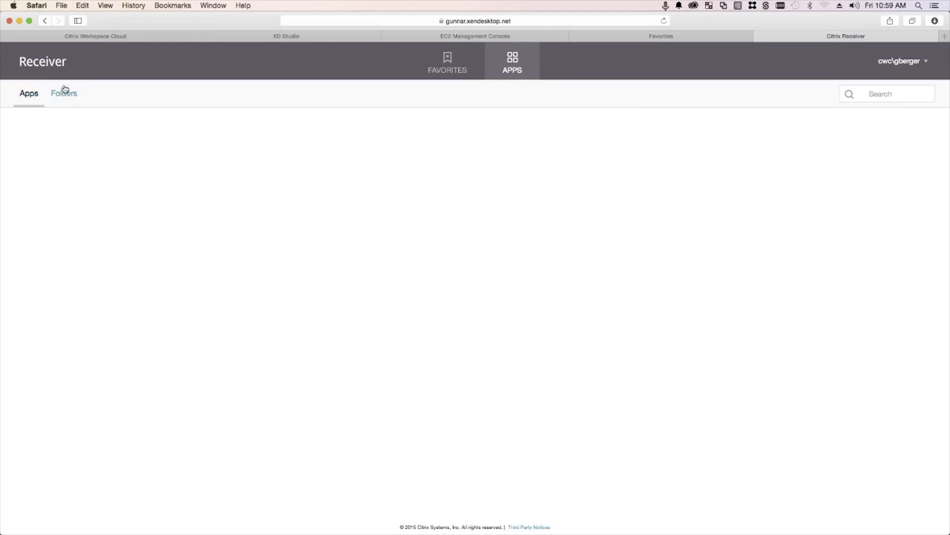
Subscribe the cwc.local Domain Users group to the Video Demo workspace, found by searching 'domain', and publish
{"action": "left_click", "coordinate": [123, 37]}
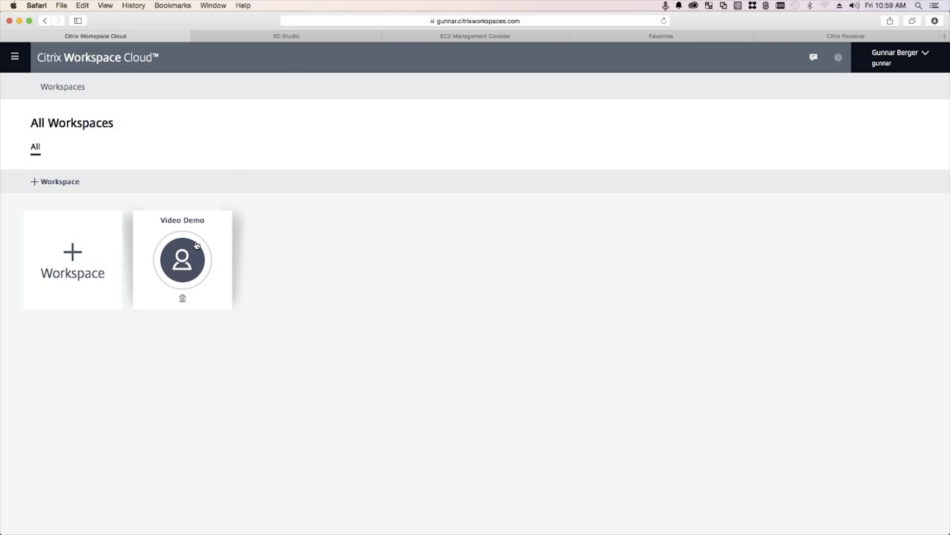
{"action": "left_click", "coordinate": [197, 246]}
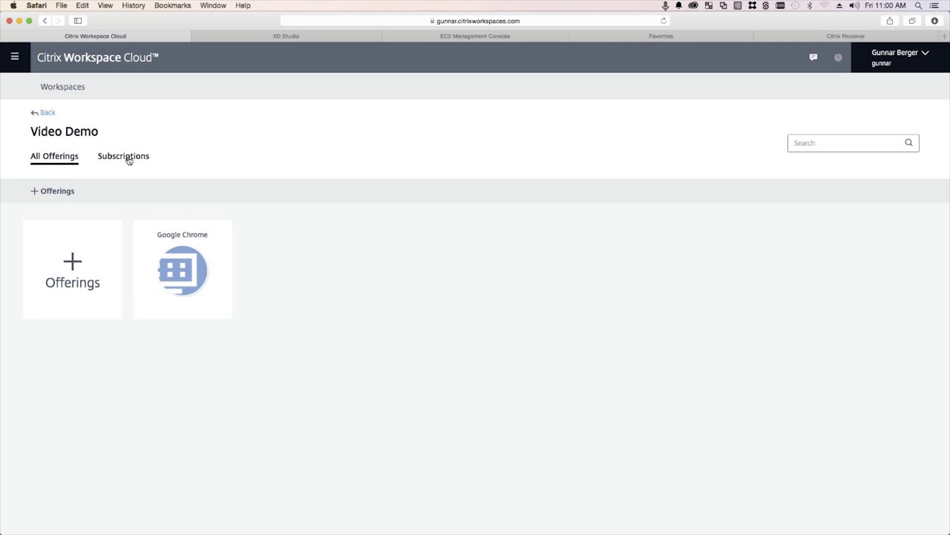
{"action": "left_click", "coordinate": [128, 159]}
{"action": "left_click", "coordinate": [46, 195]}
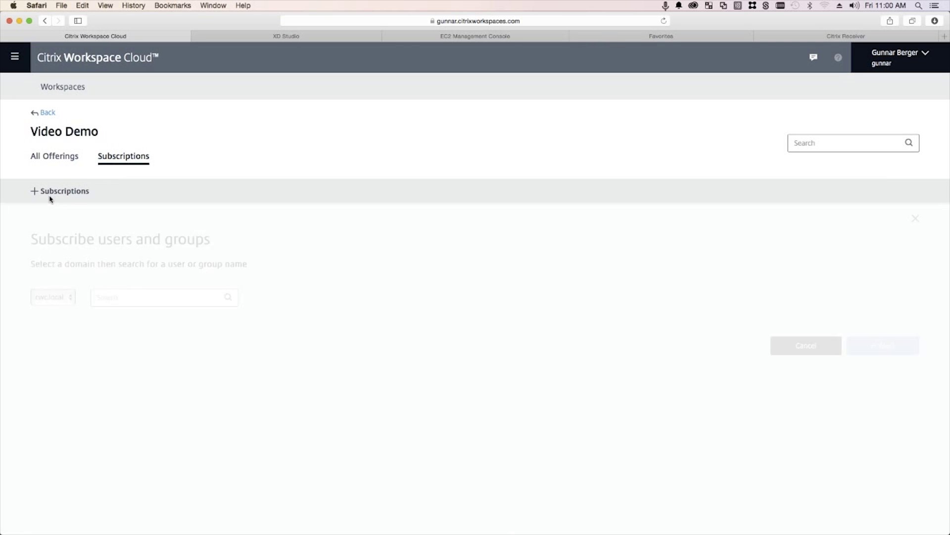
{"action": "left_click", "coordinate": [136, 297]}
{"action": "type", "text": "domain users"}
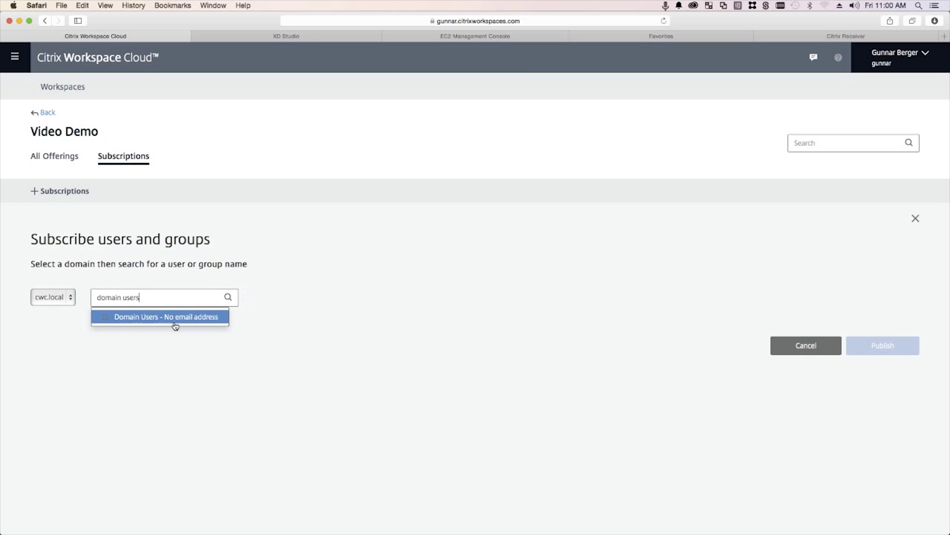
{"action": "left_click", "coordinate": [174, 324]}
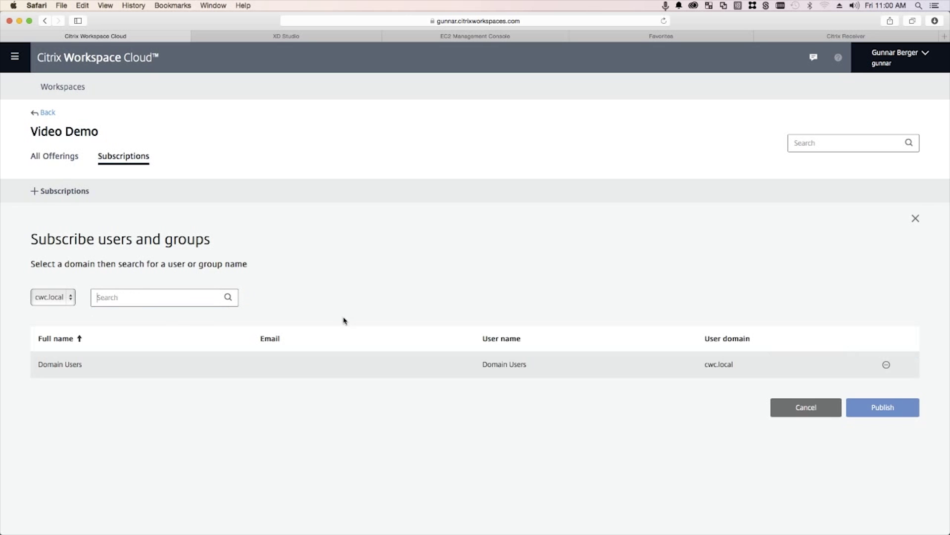
{"action": "left_click", "coordinate": [876, 406]}
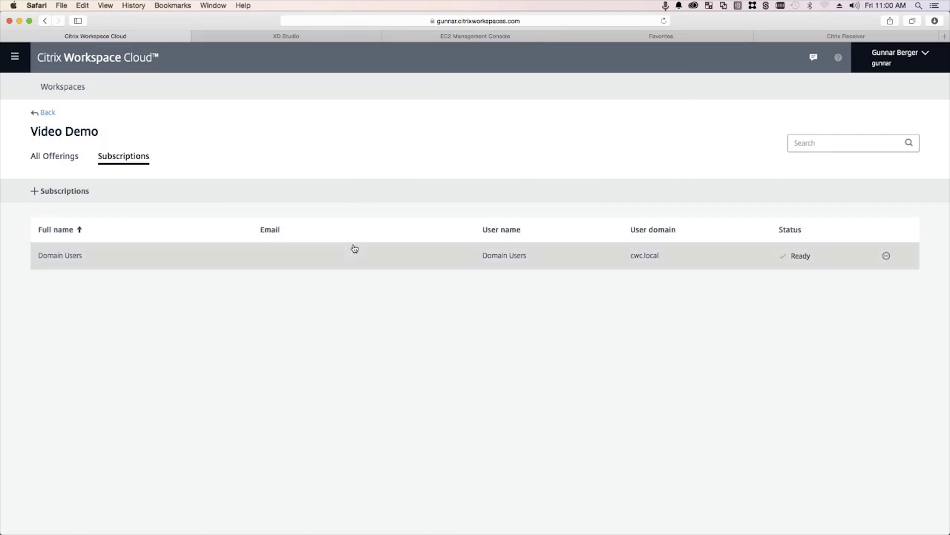
Reload the Citrix Receiver store page in Safari so Google Chrome shows under Favorites
{"action": "left_click", "coordinate": [643, 39]}
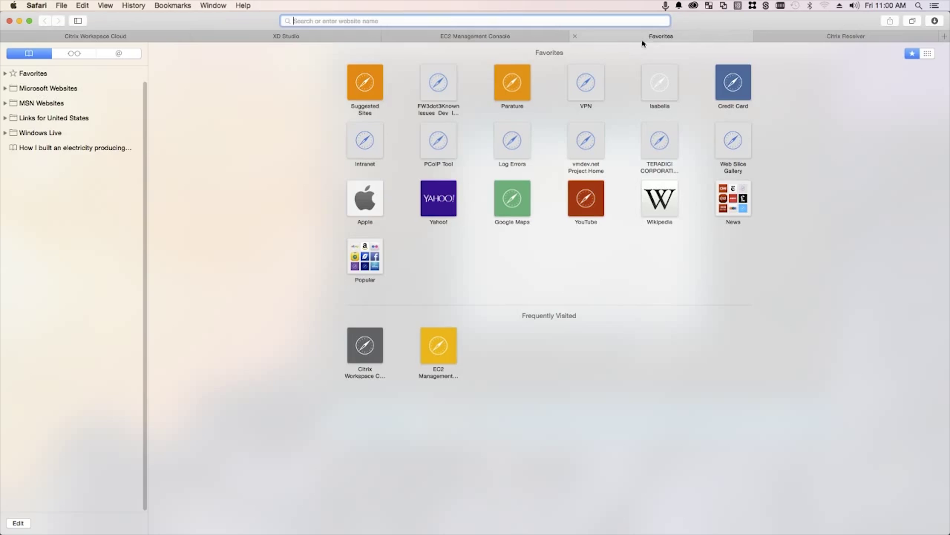
{"action": "left_click", "coordinate": [822, 42]}
{"action": "right_click", "coordinate": [160, 164]}
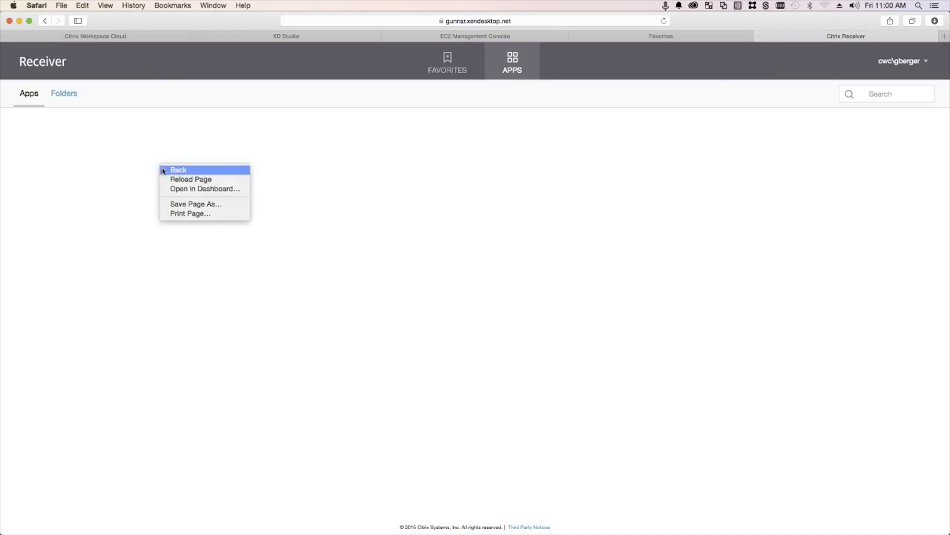
{"action": "left_click", "coordinate": [186, 179]}
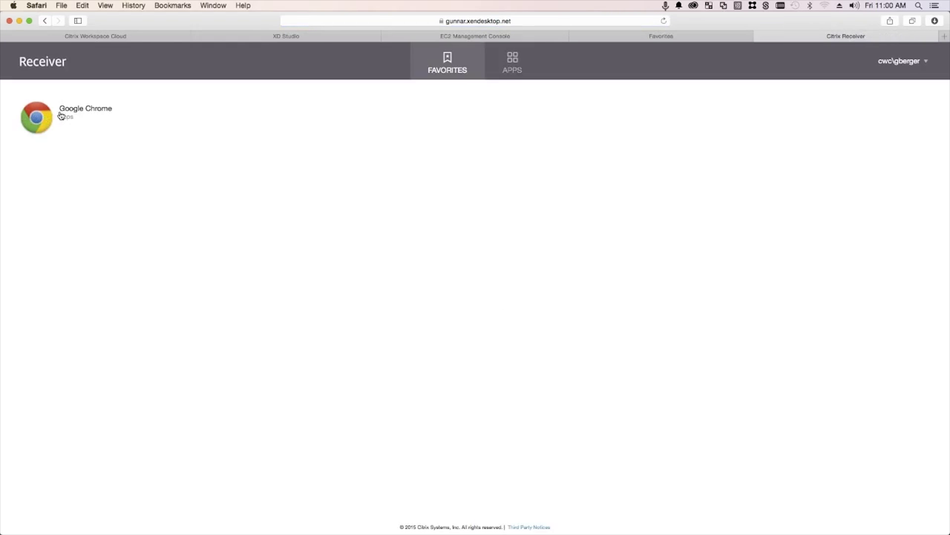
On the Workstation, confirm adding the Store account in Citrix Receiver and dismiss the confirmation
{"action": "left_click", "coordinate": [20, 21]}
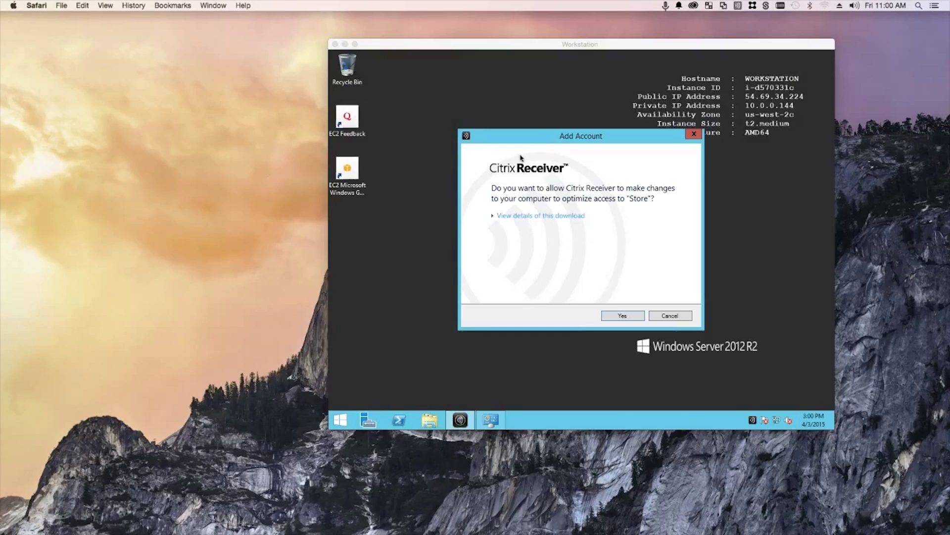
{"action": "left_click", "coordinate": [628, 318]}
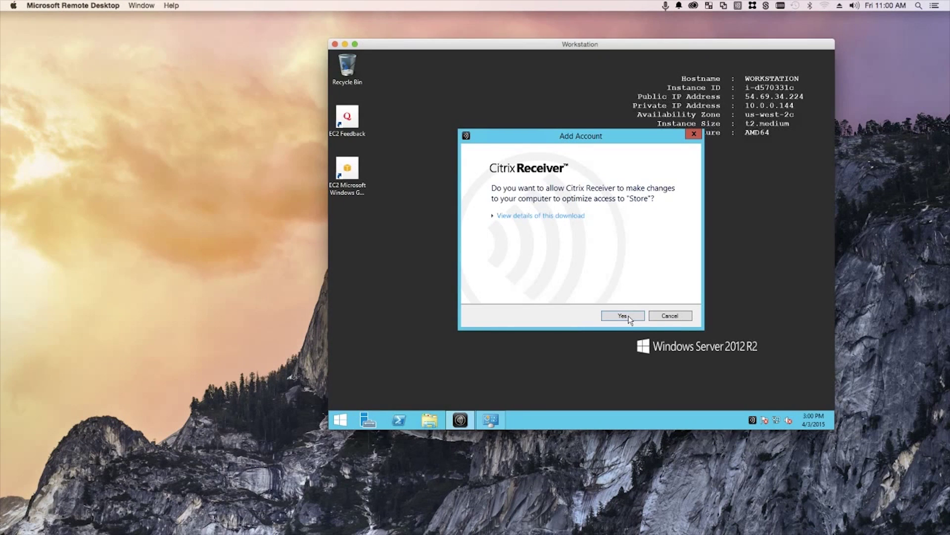
{"action": "left_click", "coordinate": [625, 316]}
{"action": "left_click", "coordinate": [673, 319]}
Open Receiver from the tray, run Refresh Apps twice, find no apps listed, then minimise it
{"action": "right_click", "coordinate": [753, 420]}
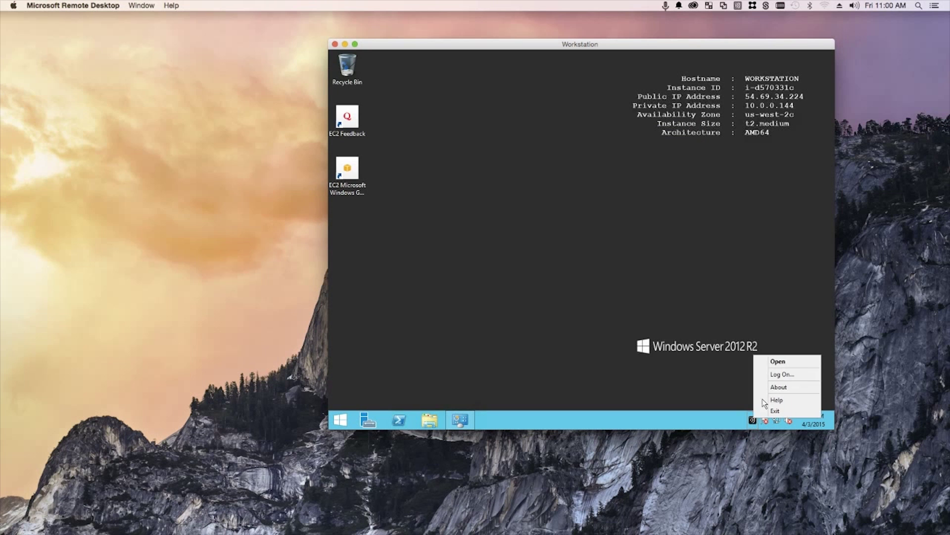
{"action": "left_click", "coordinate": [777, 361]}
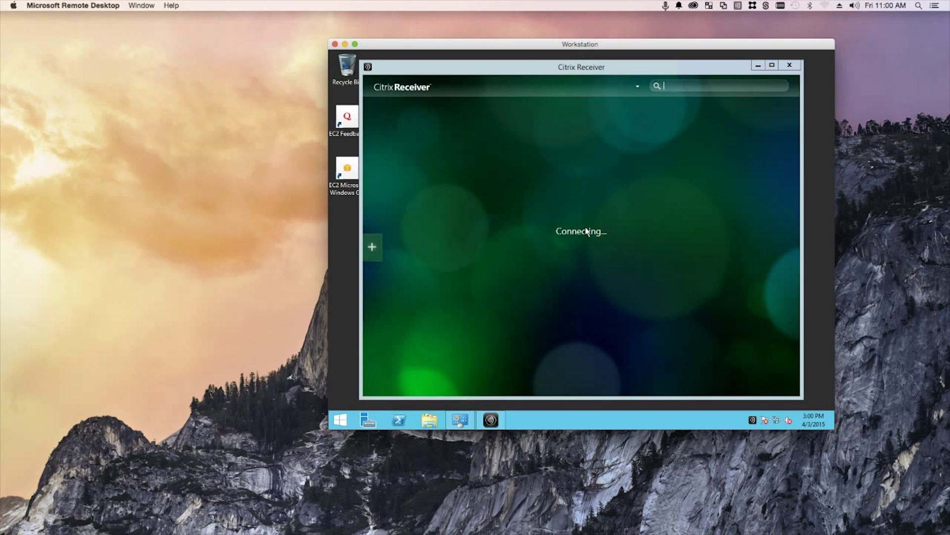
{"action": "left_click", "coordinate": [372, 247]}
{"action": "left_click", "coordinate": [589, 146]}
{"action": "left_click", "coordinate": [369, 248]}
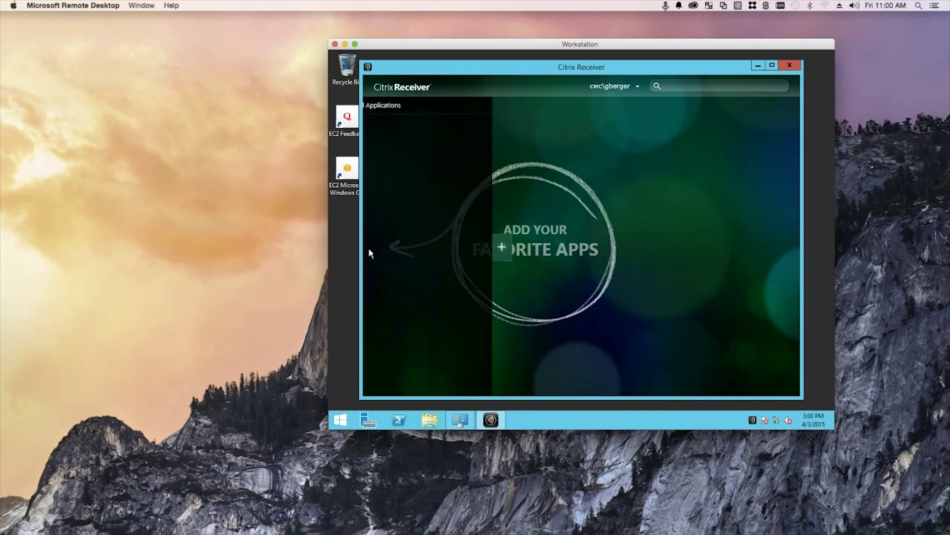
{"action": "left_click", "coordinate": [639, 88]}
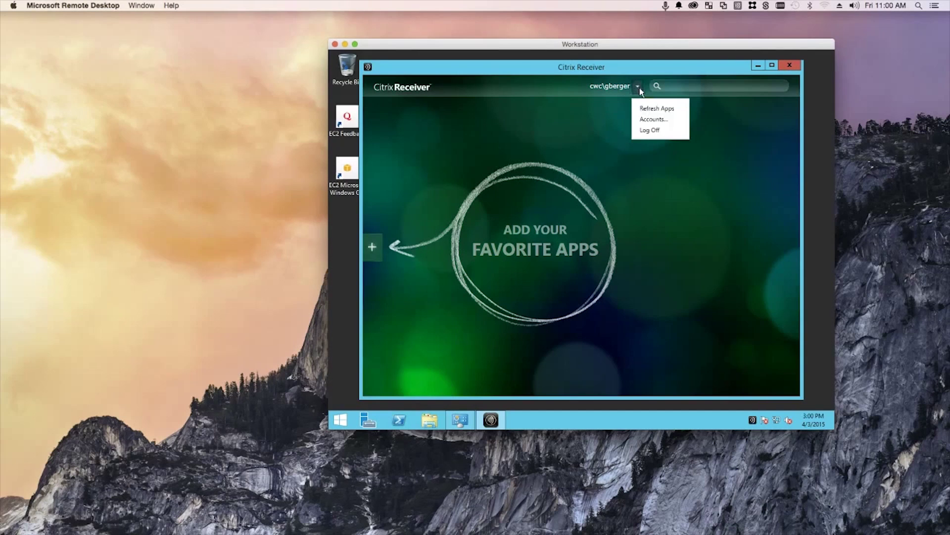
{"action": "left_click", "coordinate": [640, 125]}
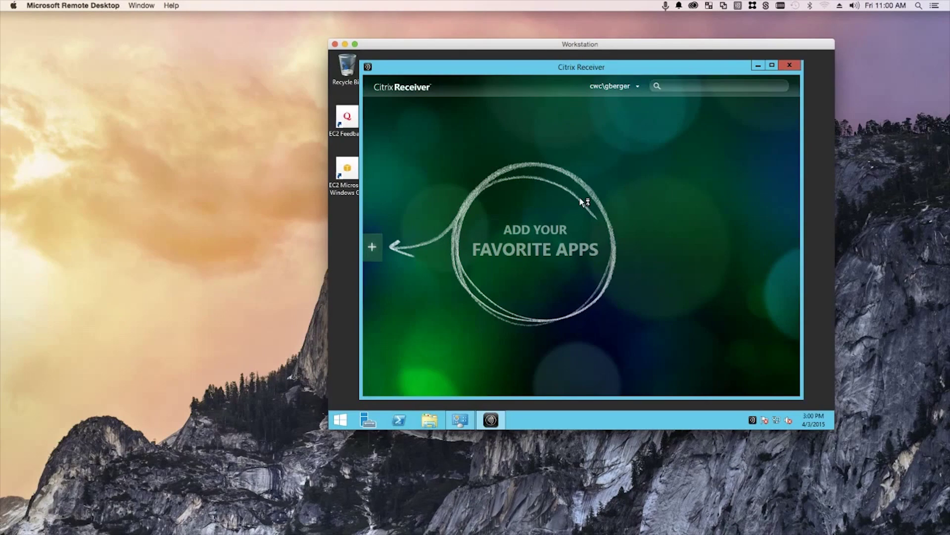
{"action": "left_click", "coordinate": [379, 247]}
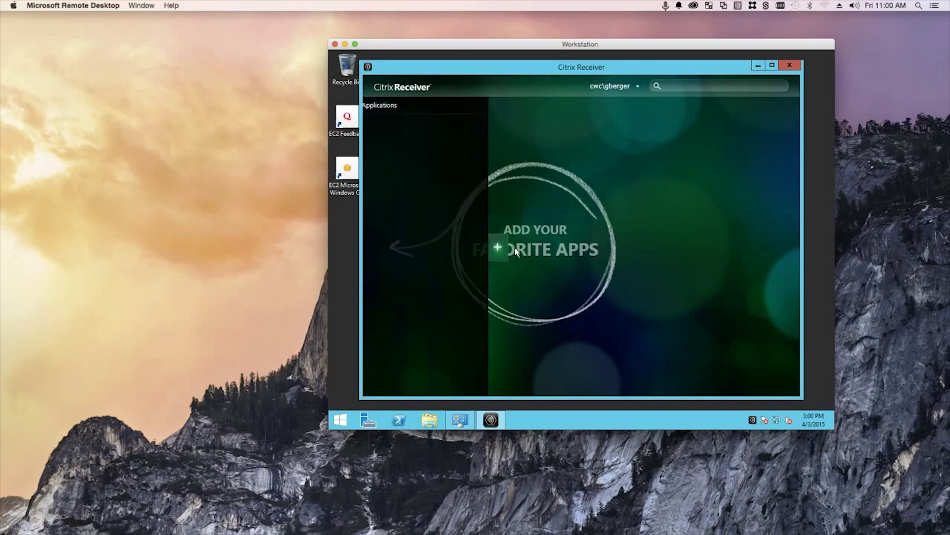
{"action": "left_click", "coordinate": [637, 86]}
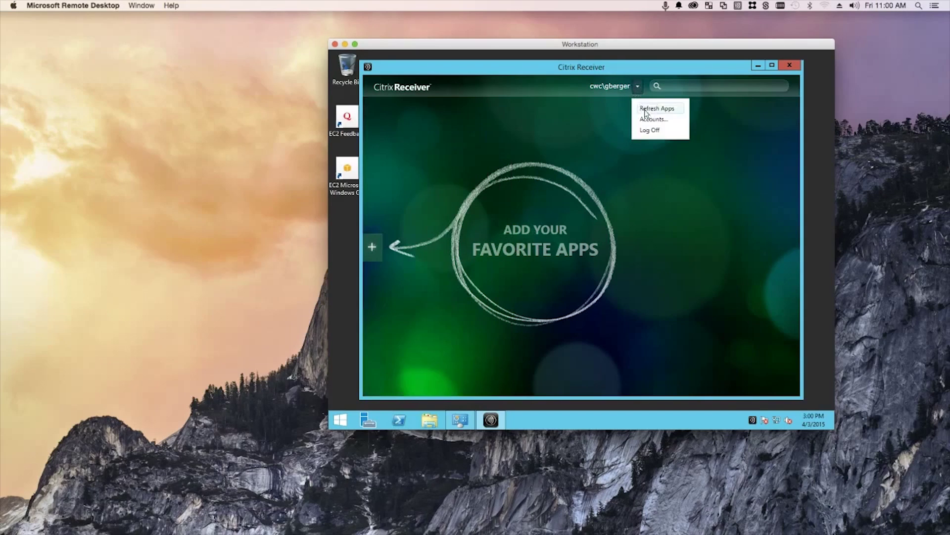
{"action": "left_click", "coordinate": [647, 109]}
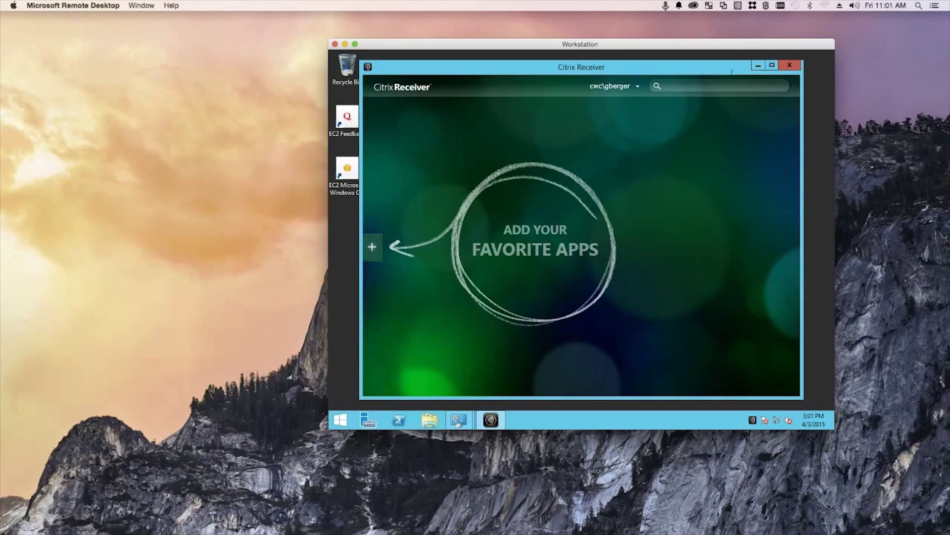
{"action": "left_click", "coordinate": [753, 66]}
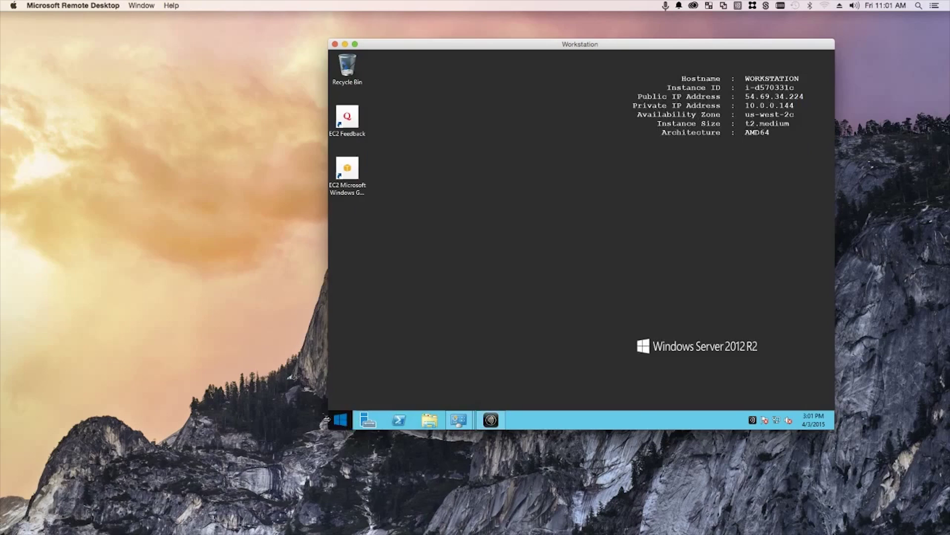
Launch Internet Explorer on the Workstation and browse to the web server's /Citrix/StoreWeb page
{"action": "left_click", "coordinate": [335, 420]}
{"action": "left_click", "coordinate": [494, 285]}
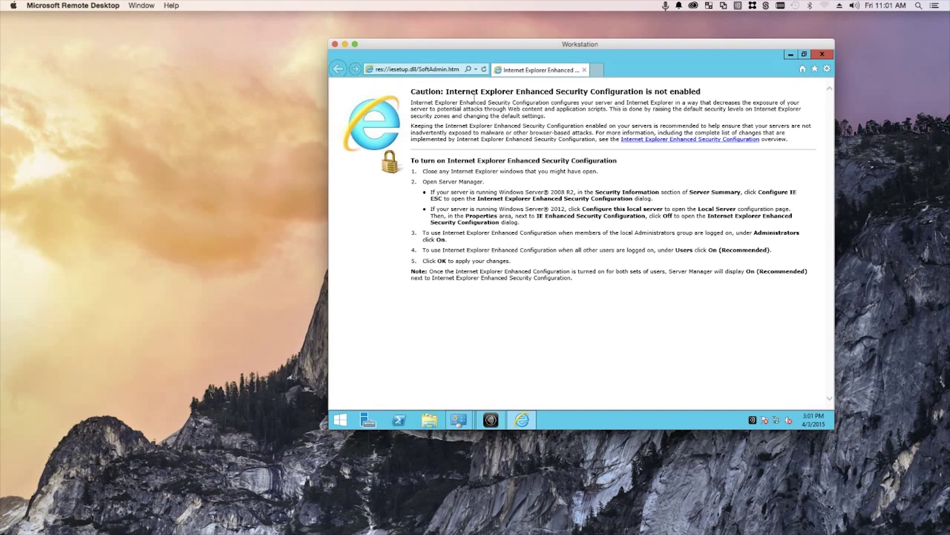
{"action": "left_click", "coordinate": [424, 69]}
{"action": "type", "text": "gunnar.xendesktop.net/"}
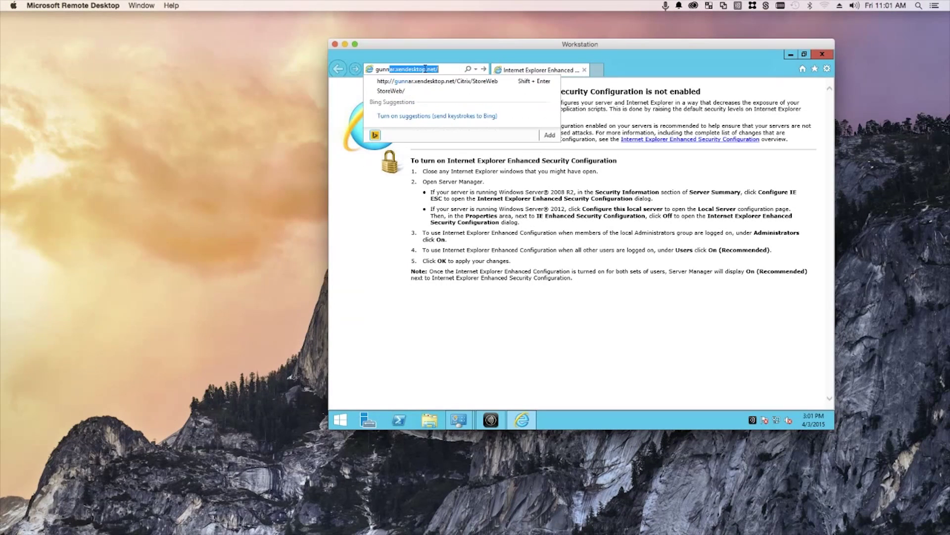
{"action": "key", "text": "Return"}
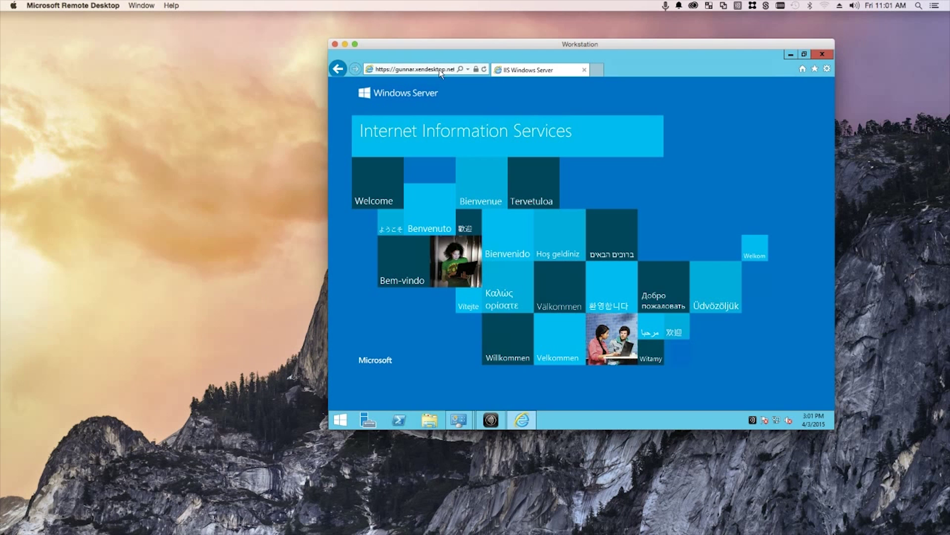
{"action": "left_click", "coordinate": [438, 70]}
{"action": "key", "text": "End"}
{"action": "type", "text": "C"}
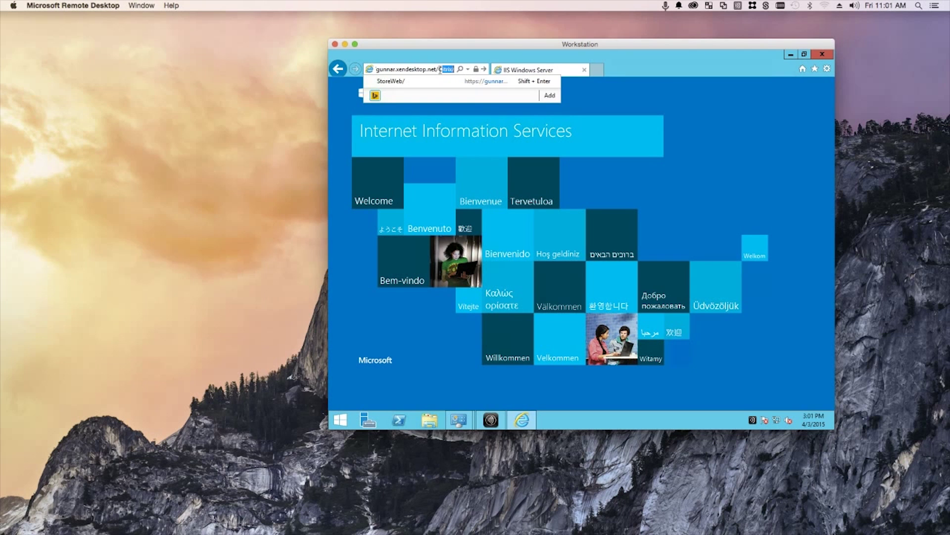
{"action": "type", "text": "itrix/S"}
{"action": "key", "text": "Return"}
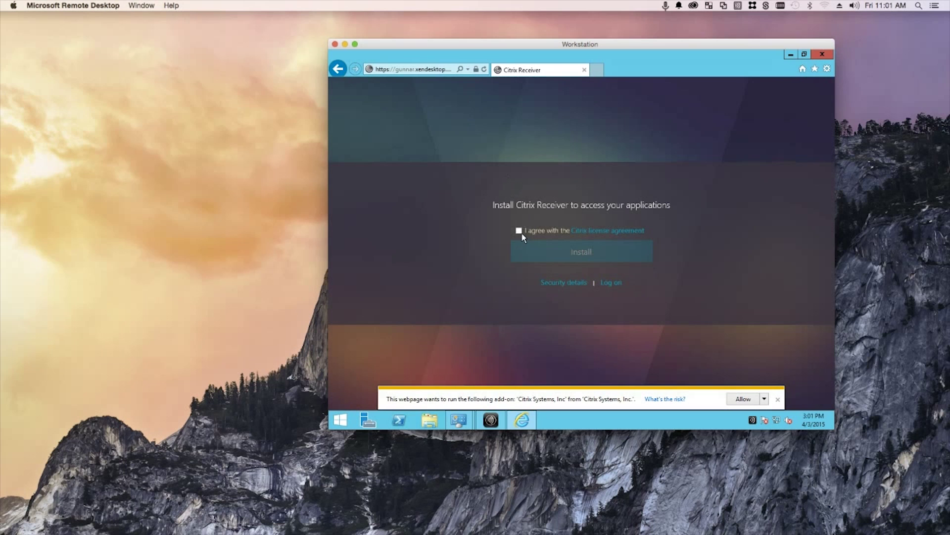
Allow the Citrix add-on and website access, then log on with the domain user name and password
{"action": "left_click", "coordinate": [764, 400]}
{"action": "left_click", "coordinate": [743, 400]}
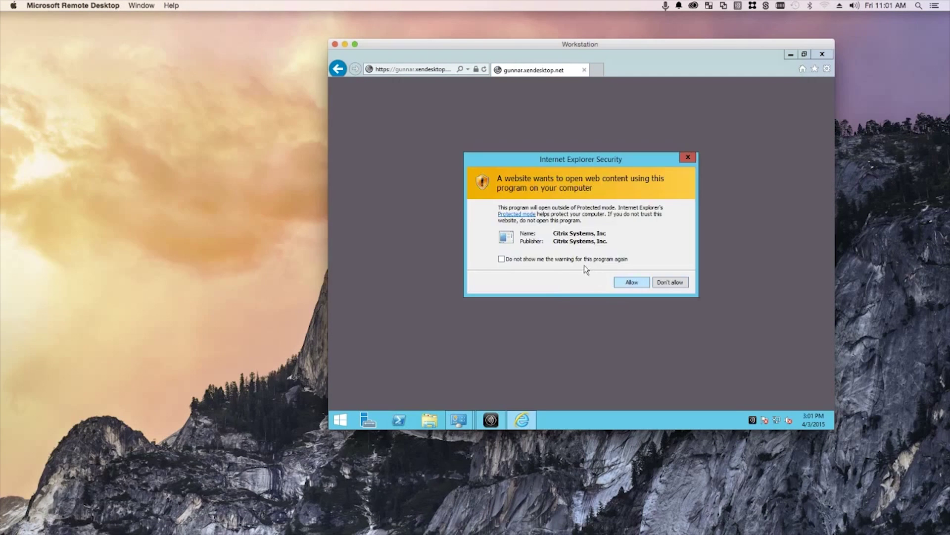
{"action": "left_click", "coordinate": [626, 283]}
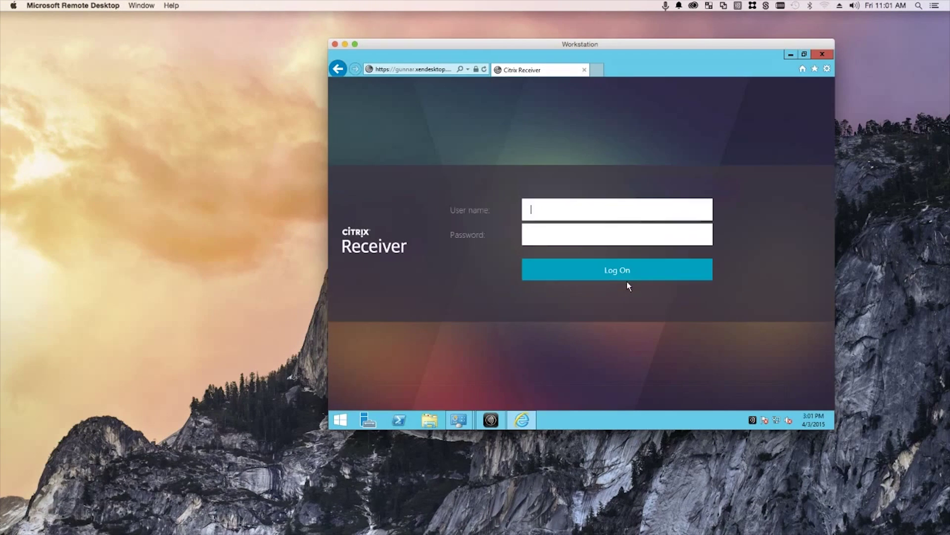
{"action": "type", "text": "gwc\\gberger"}
{"action": "key", "text": "Tab"}
{"action": "type", "text": "•••••••••"}
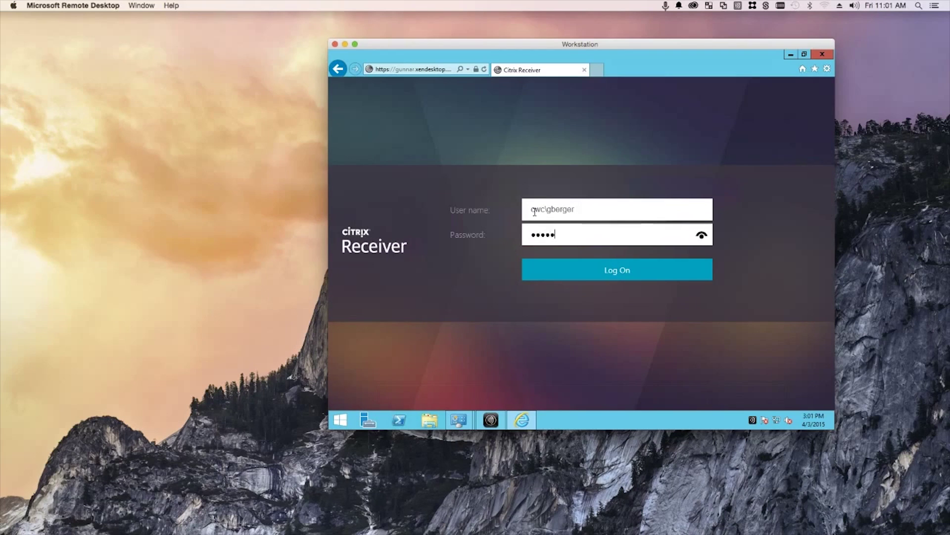
{"action": "key", "text": "Return"}
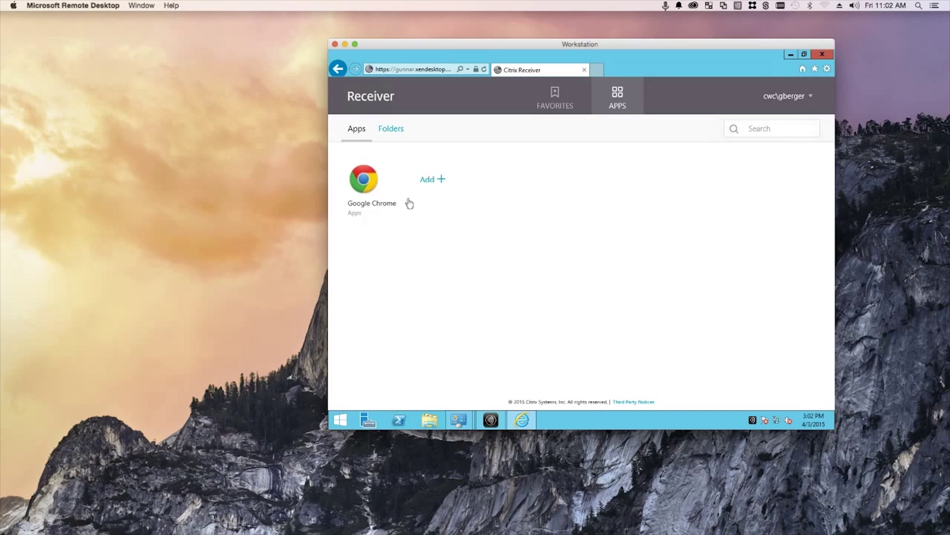
Add Google Chrome to the user's apps in the web store and launch it
{"action": "left_click", "coordinate": [372, 186]}
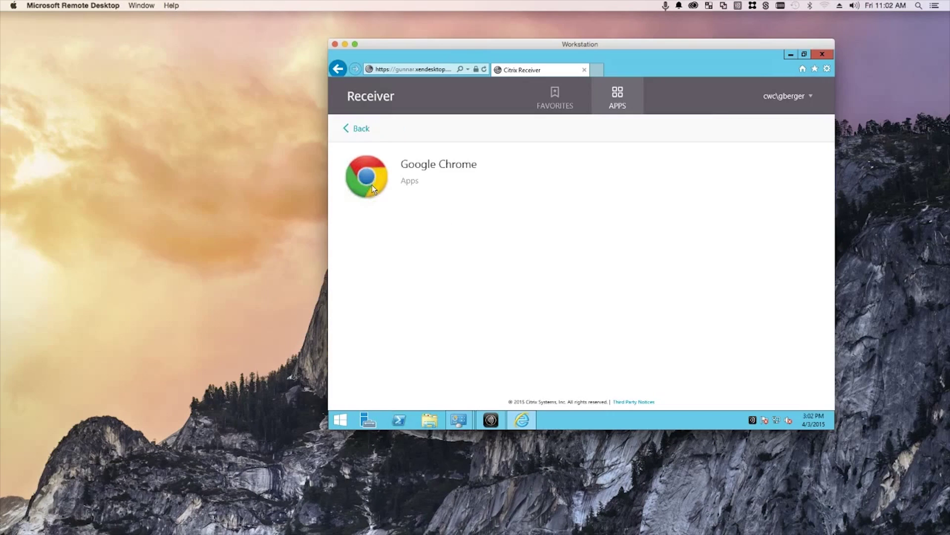
{"action": "left_click", "coordinate": [356, 129]}
{"action": "left_click", "coordinate": [428, 182]}
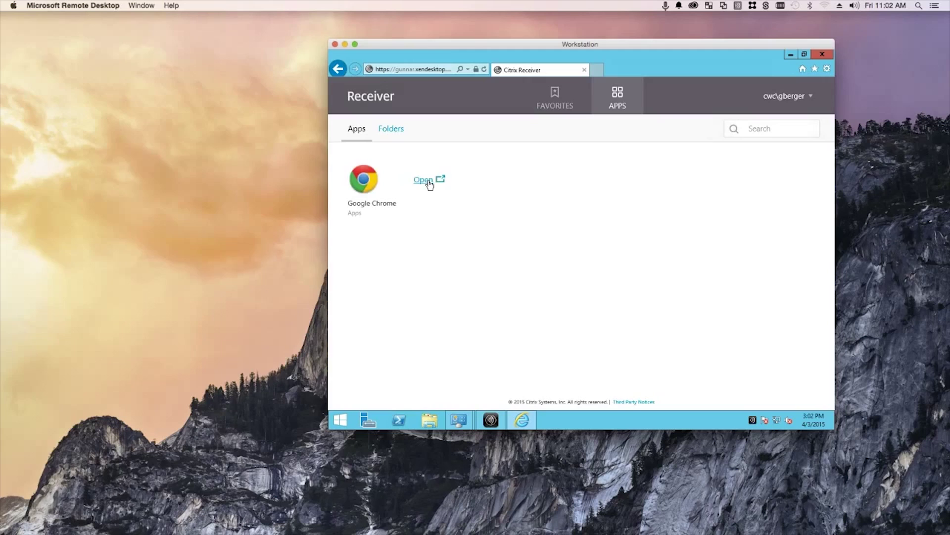
{"action": "left_click", "coordinate": [370, 179]}
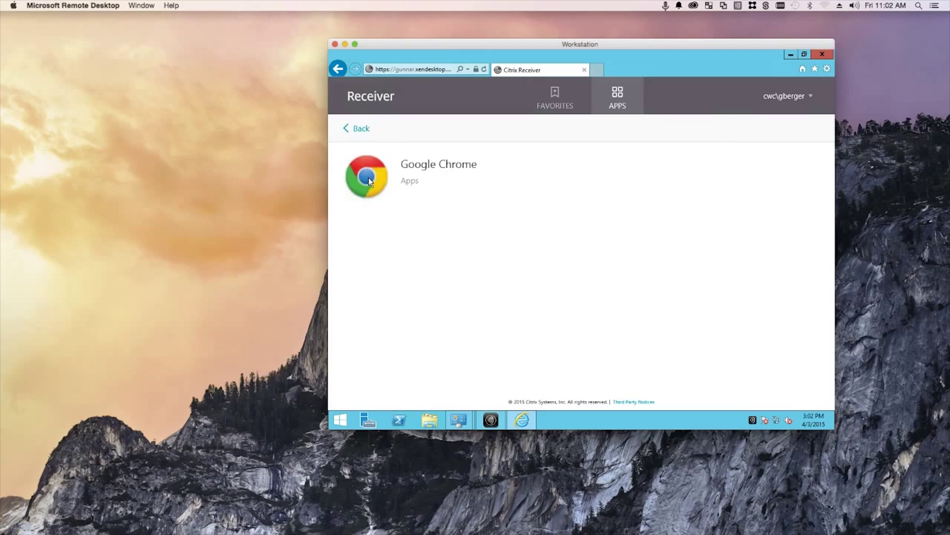
{"action": "left_click", "coordinate": [360, 130]}
{"action": "left_click", "coordinate": [422, 180]}
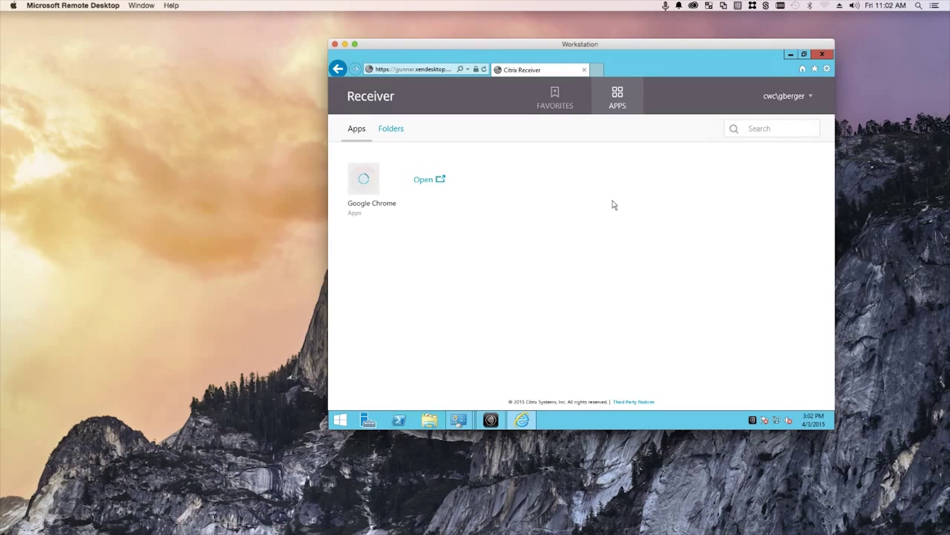
Minimise Internet Explorer so Google Chrome's startup on the Workstation is visible
{"action": "left_click", "coordinate": [788, 54]}
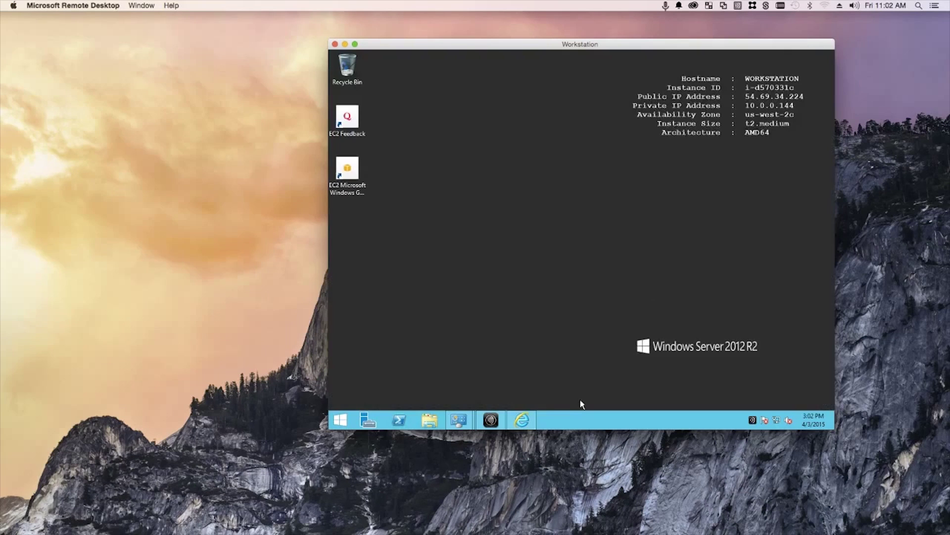
{"action": "left_click", "coordinate": [529, 422]}
{"action": "left_click", "coordinate": [528, 422]}
{"action": "mouse_move", "coordinate": [492, 422]}
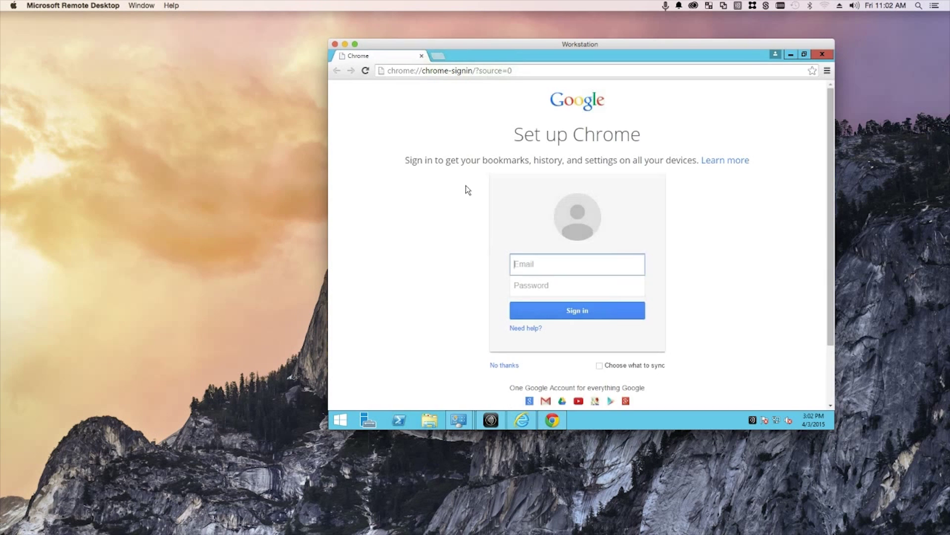
Minimize Chrome, refresh the Programs and Features list, then close that window
{"action": "left_click", "coordinate": [792, 55]}
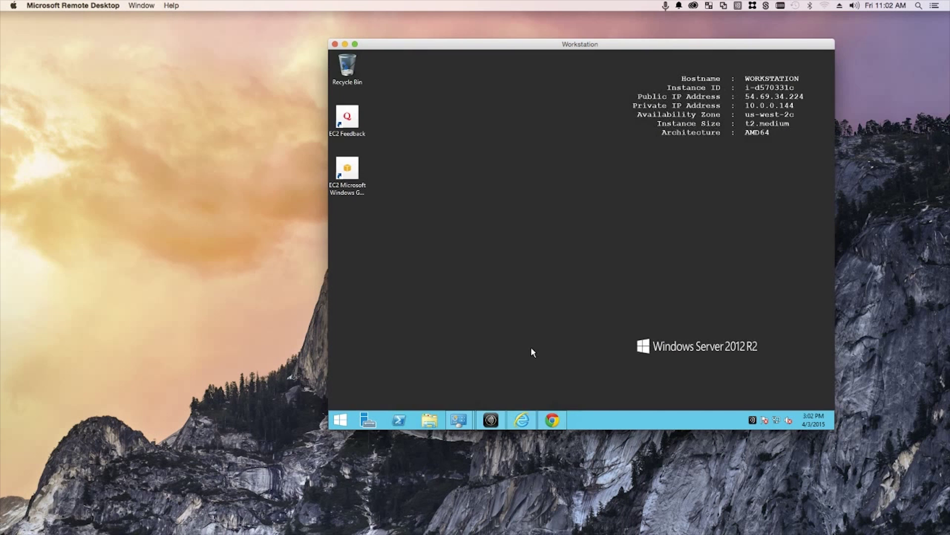
{"action": "mouse_move", "coordinate": [459, 420]}
{"action": "left_click", "coordinate": [495, 384]}
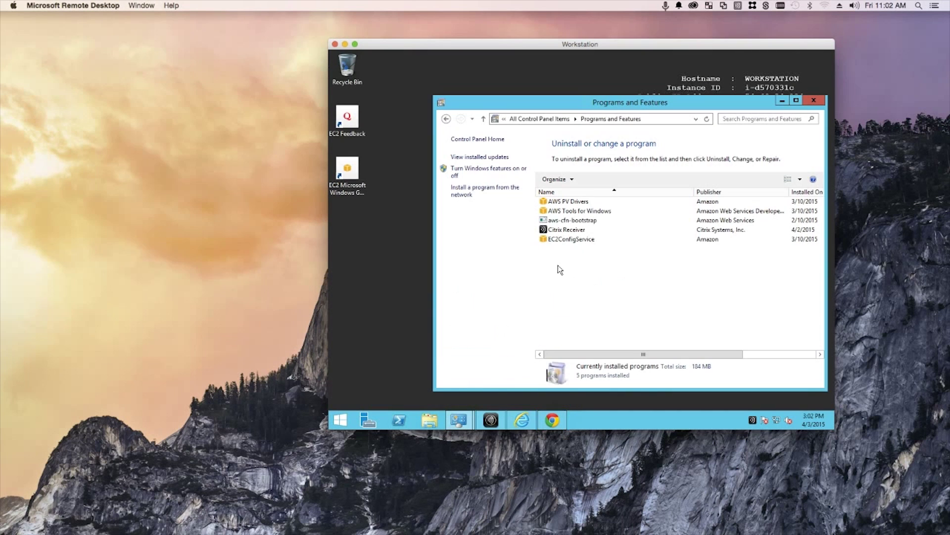
{"action": "right_click", "coordinate": [574, 267]}
{"action": "left_click", "coordinate": [601, 305]}
{"action": "left_click", "coordinate": [807, 103]}
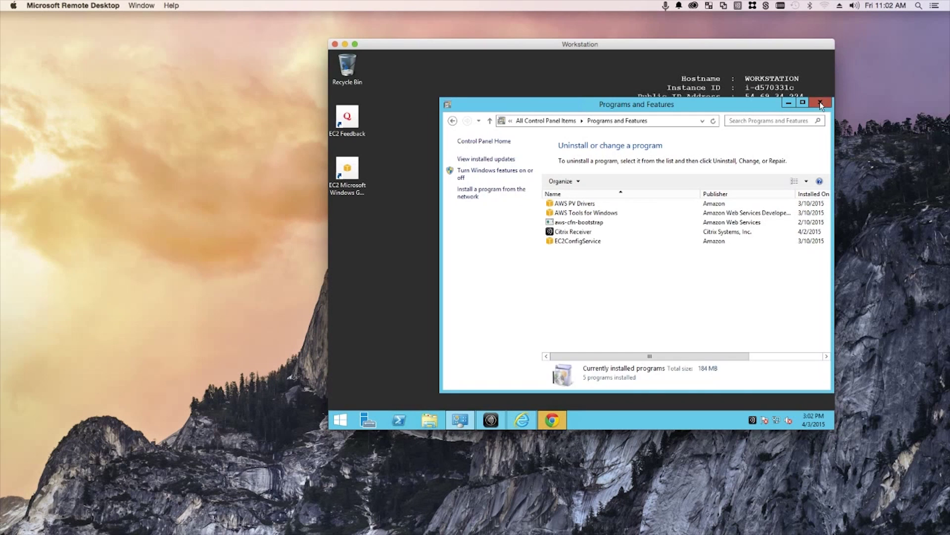
{"action": "left_click", "coordinate": [821, 102]}
Refresh Apps in Citrix Receiver so the Google Chrome tile appears, then minimize Chrome
{"action": "left_click", "coordinate": [465, 425]}
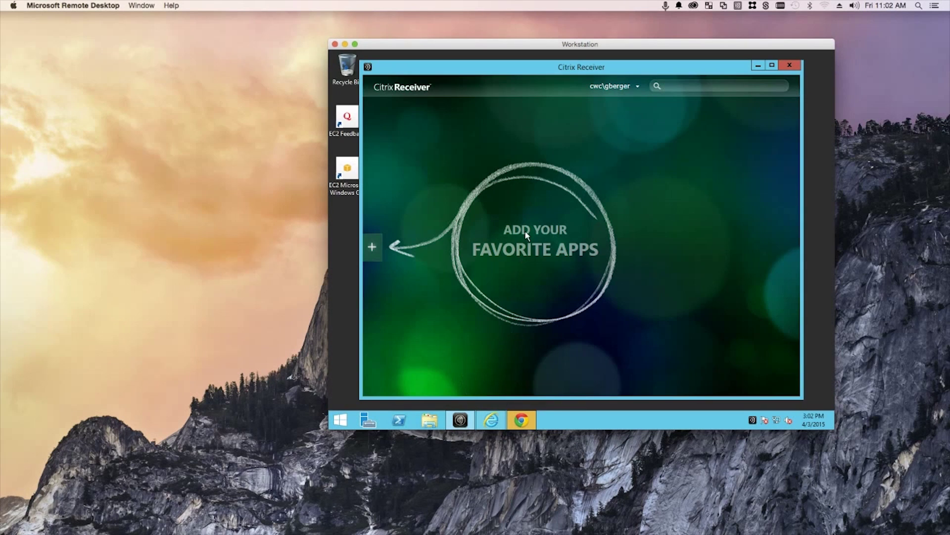
{"action": "left_click", "coordinate": [639, 87]}
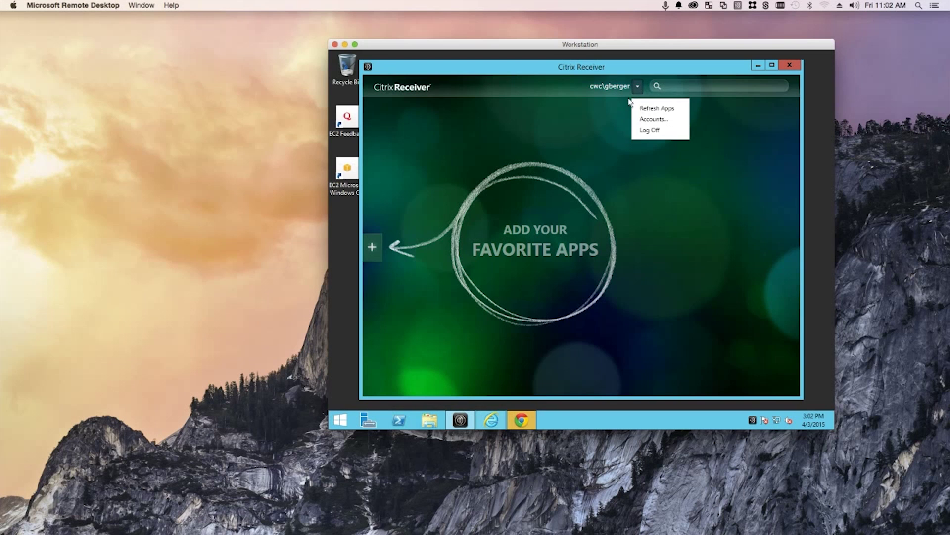
{"action": "left_click", "coordinate": [644, 107]}
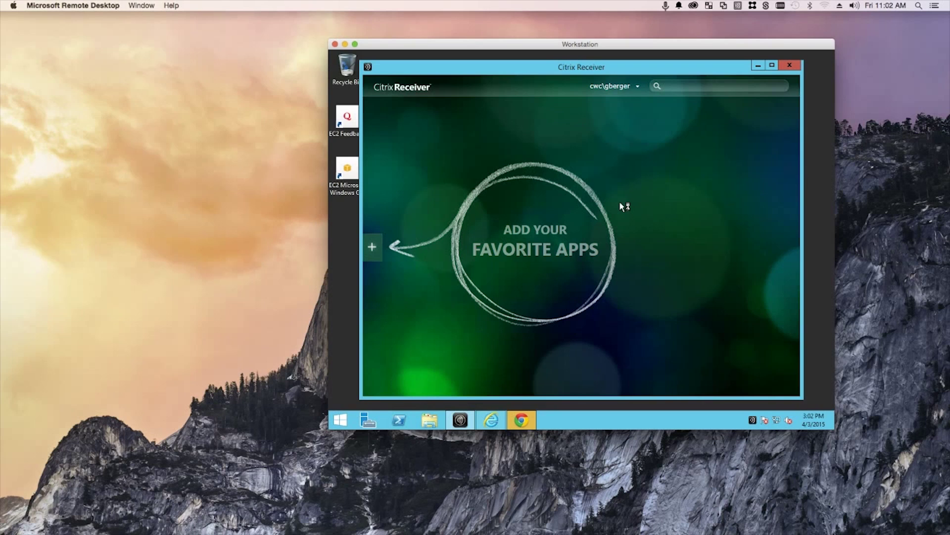
{"action": "left_click", "coordinate": [528, 417]}
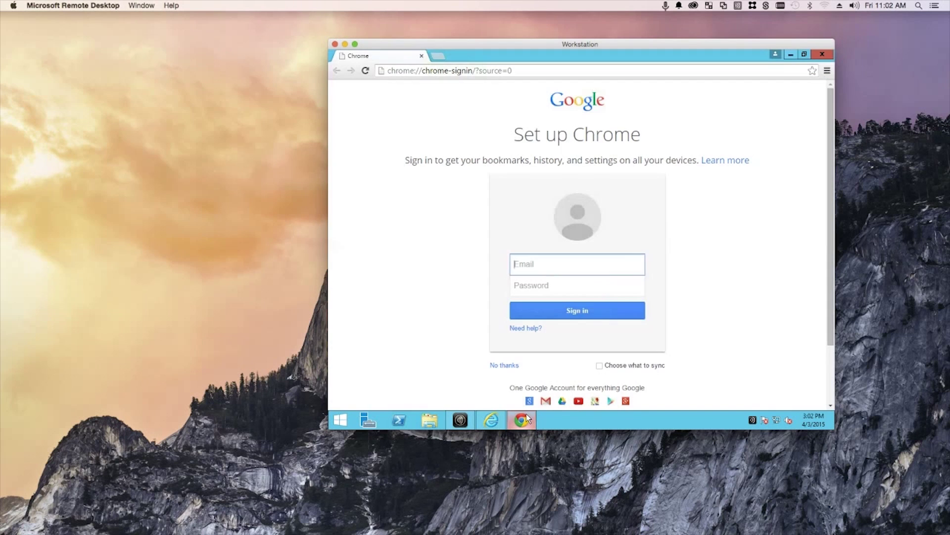
{"action": "left_click", "coordinate": [789, 55]}
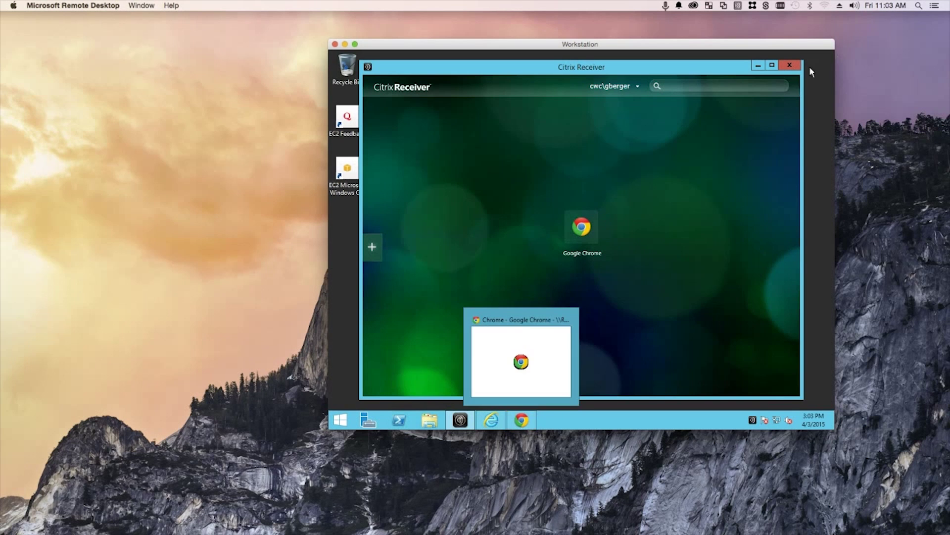
Close Receiver, confirm Programs and Features lists Google Chrome as 'Delivered by Citrix', then close it
{"action": "left_click", "coordinate": [789, 64]}
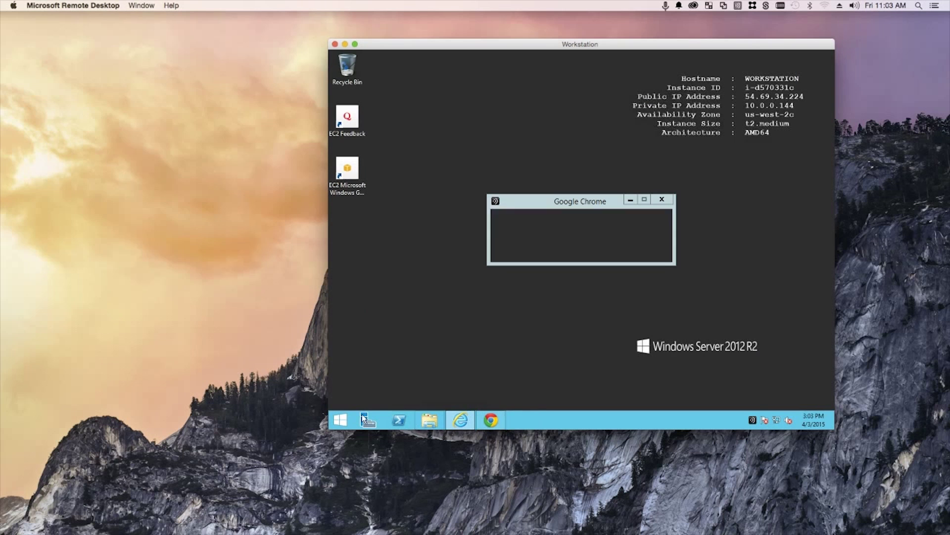
{"action": "right_click", "coordinate": [340, 420]}
{"action": "left_click", "coordinate": [360, 357]}
{"action": "left_click", "coordinate": [641, 359]}
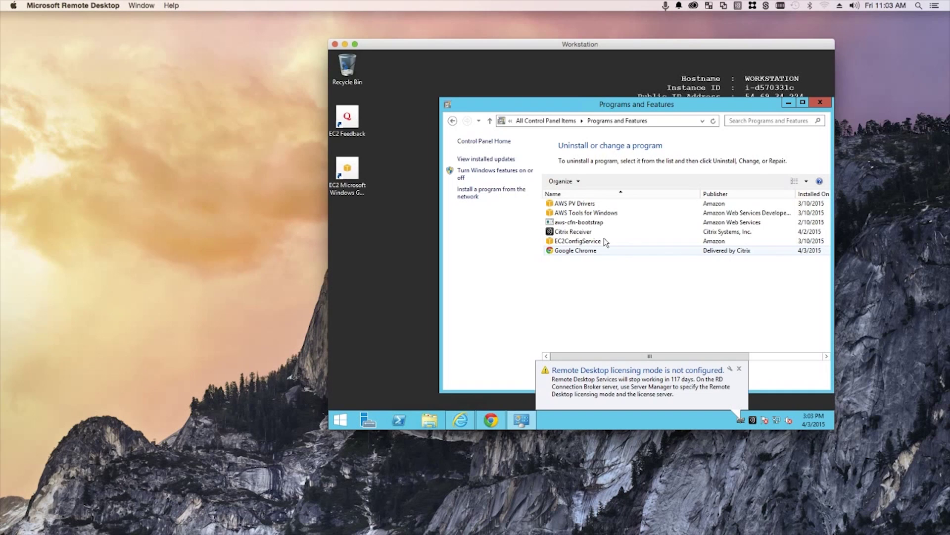
{"action": "left_click", "coordinate": [817, 102]}
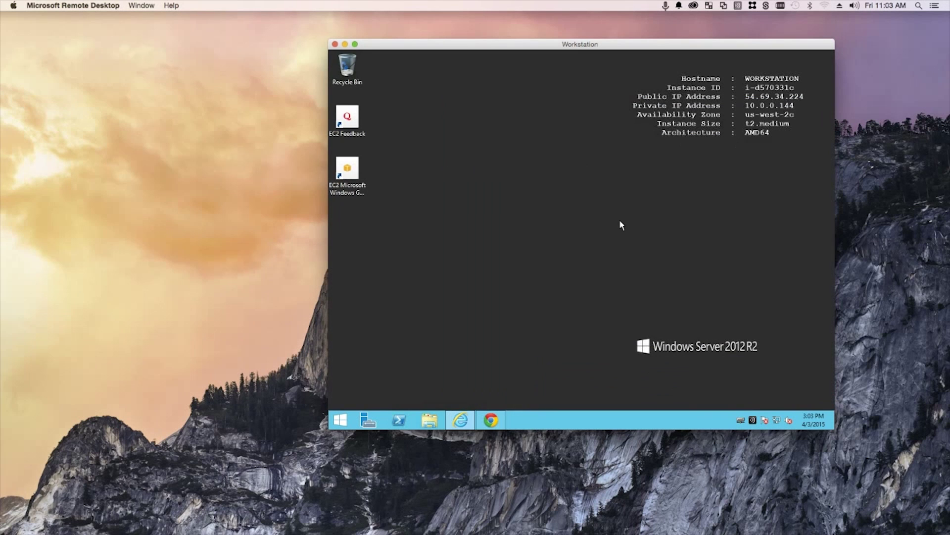